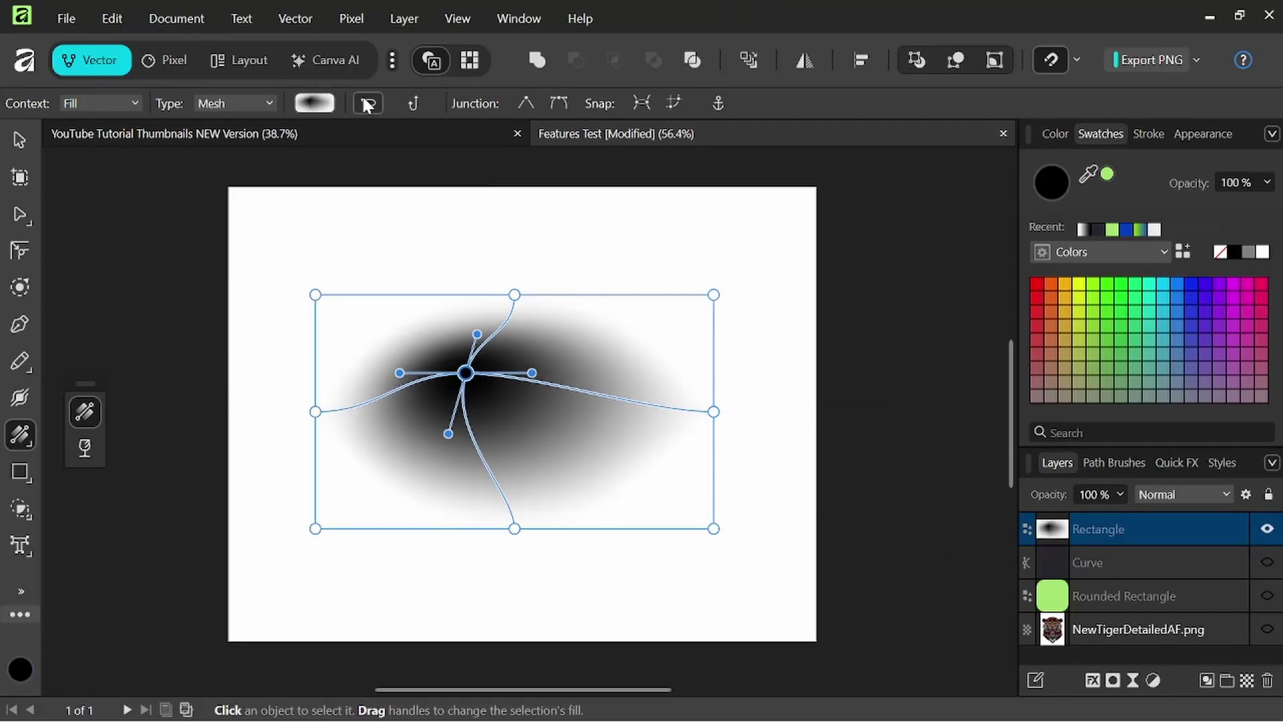
Step: Invert the rectangle's mesh fill to a white centre node fading to black edges
{"action": "left_click", "coordinate": [372, 103]}
{"action": "left_click", "coordinate": [335, 220]}
{"action": "key", "text": "Escape"}
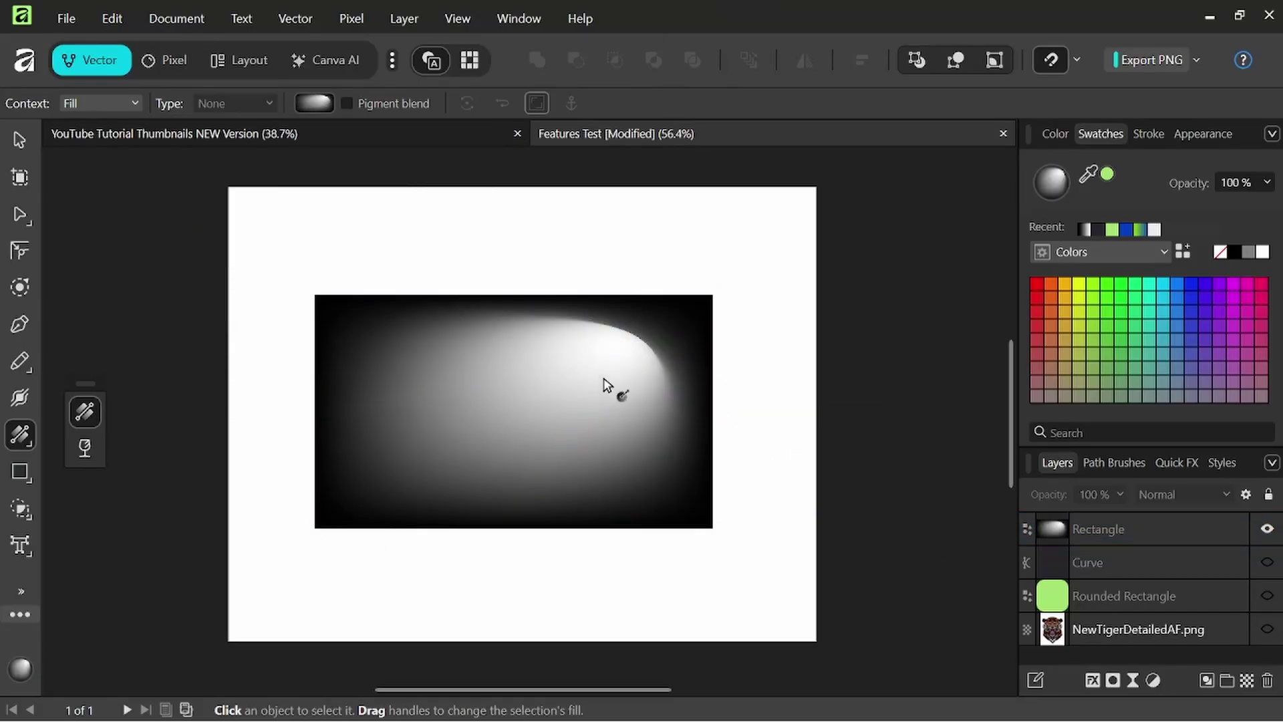
{"action": "key", "text": "ctrl+z"}
{"action": "key", "text": "ctrl+z"}
{"action": "key", "text": "ctrl+z"}
{"action": "key", "text": "ctrl+z"}
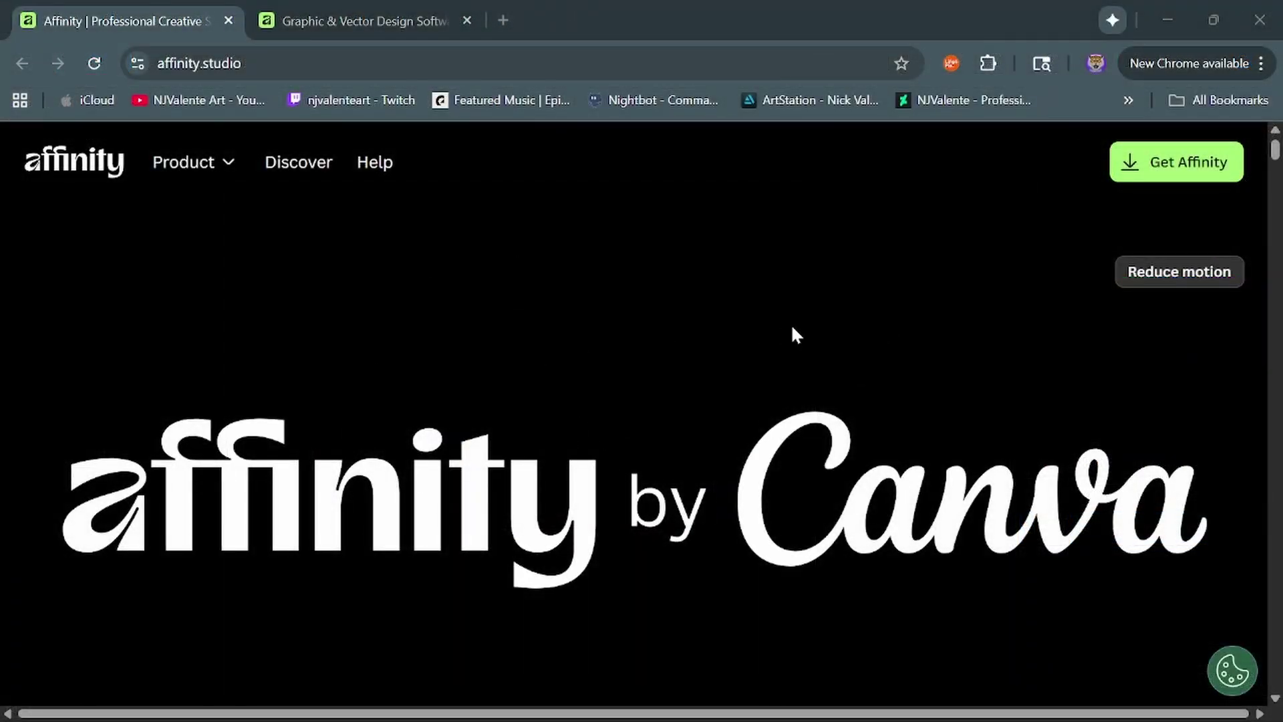
Step: Scroll the affinity.studio home page, preview the Layout studio, then open the Graphic & Vector Design Software tab
{"action": "scroll", "coordinate": [795, 334], "scroll_direction": "down", "scroll_amount": 5}
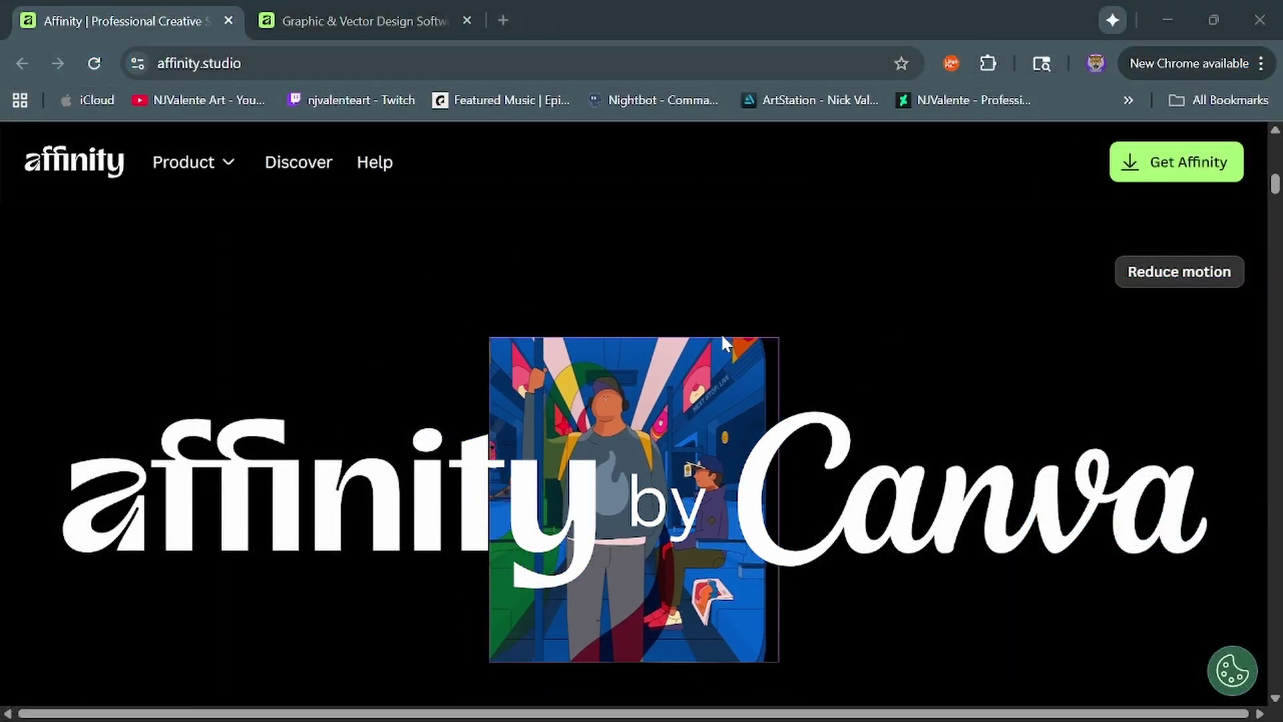
{"action": "scroll", "coordinate": [723, 341], "scroll_direction": "down", "scroll_amount": 5}
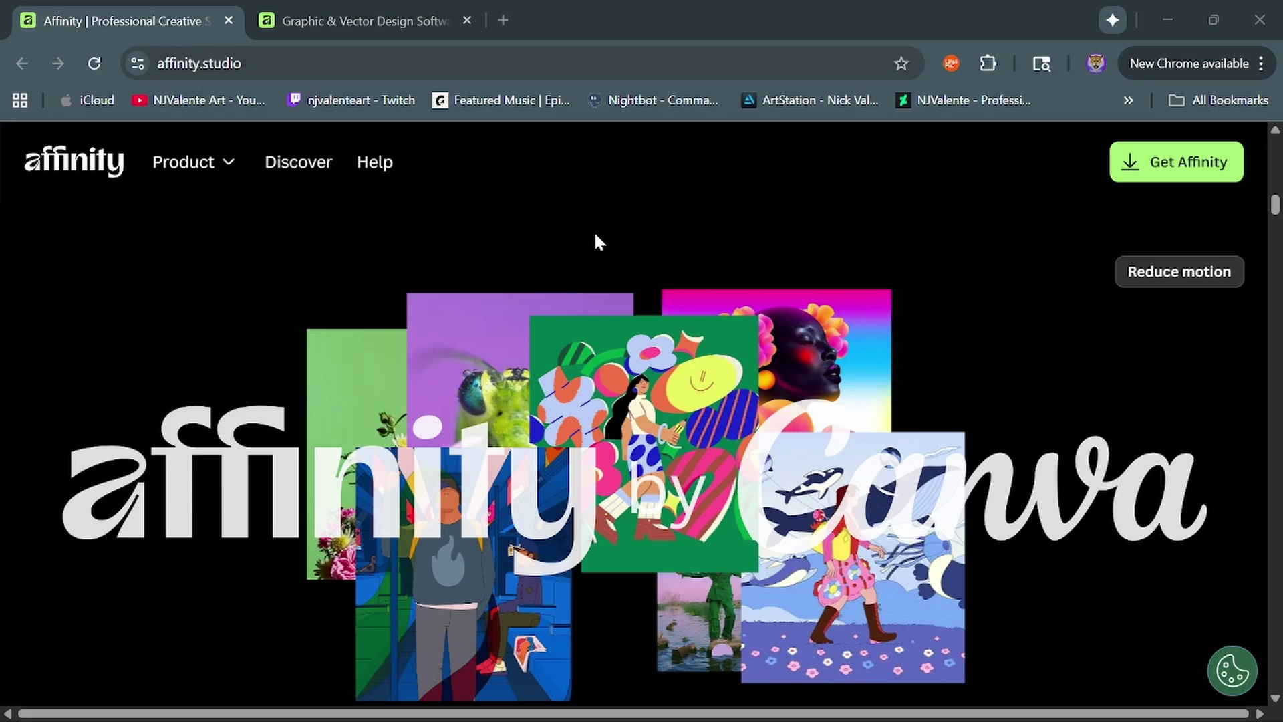
{"action": "scroll", "coordinate": [774, 384], "scroll_direction": "down", "scroll_amount": 5}
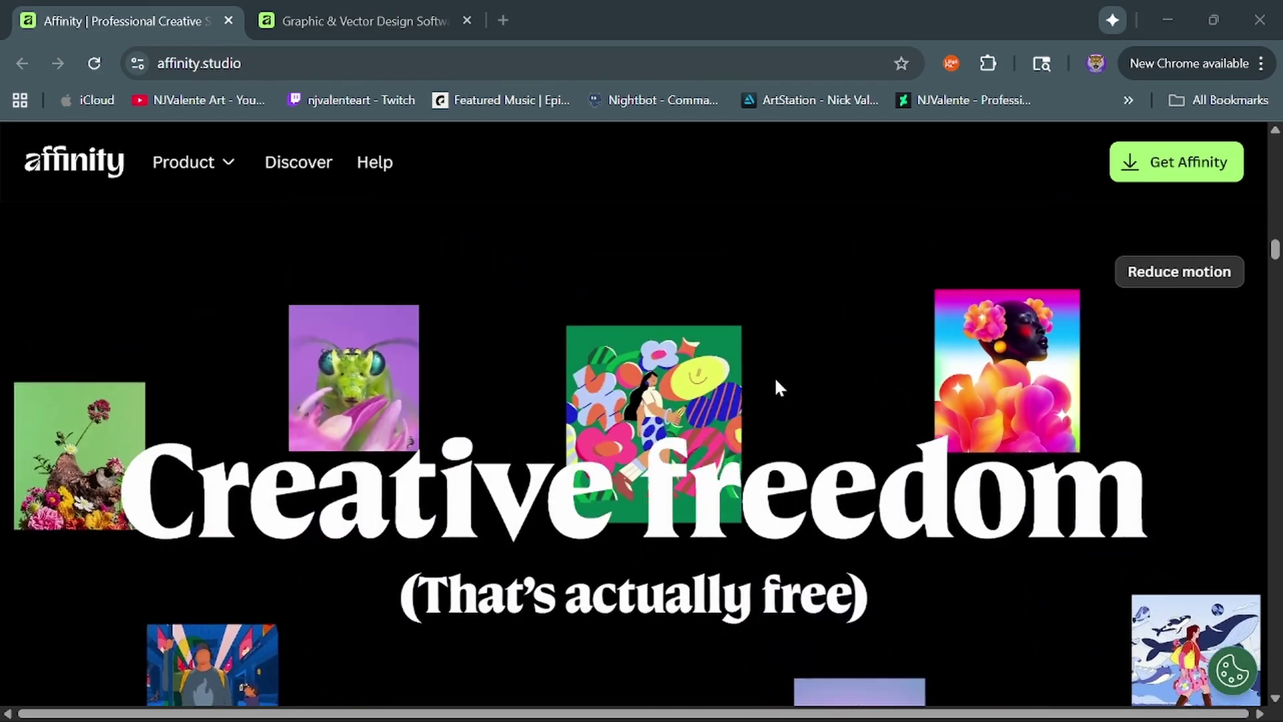
{"action": "scroll", "coordinate": [777, 386], "scroll_direction": "down", "scroll_amount": 5}
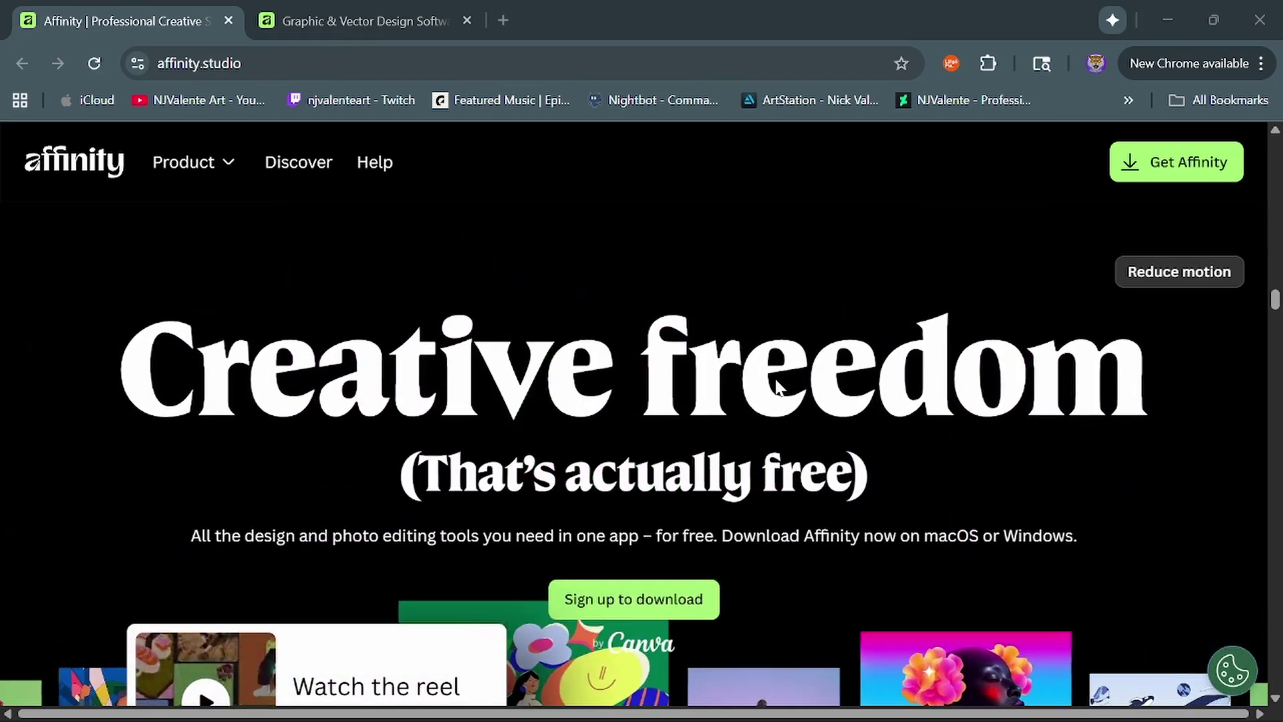
{"action": "scroll", "coordinate": [775, 378], "scroll_direction": "down", "scroll_amount": 8}
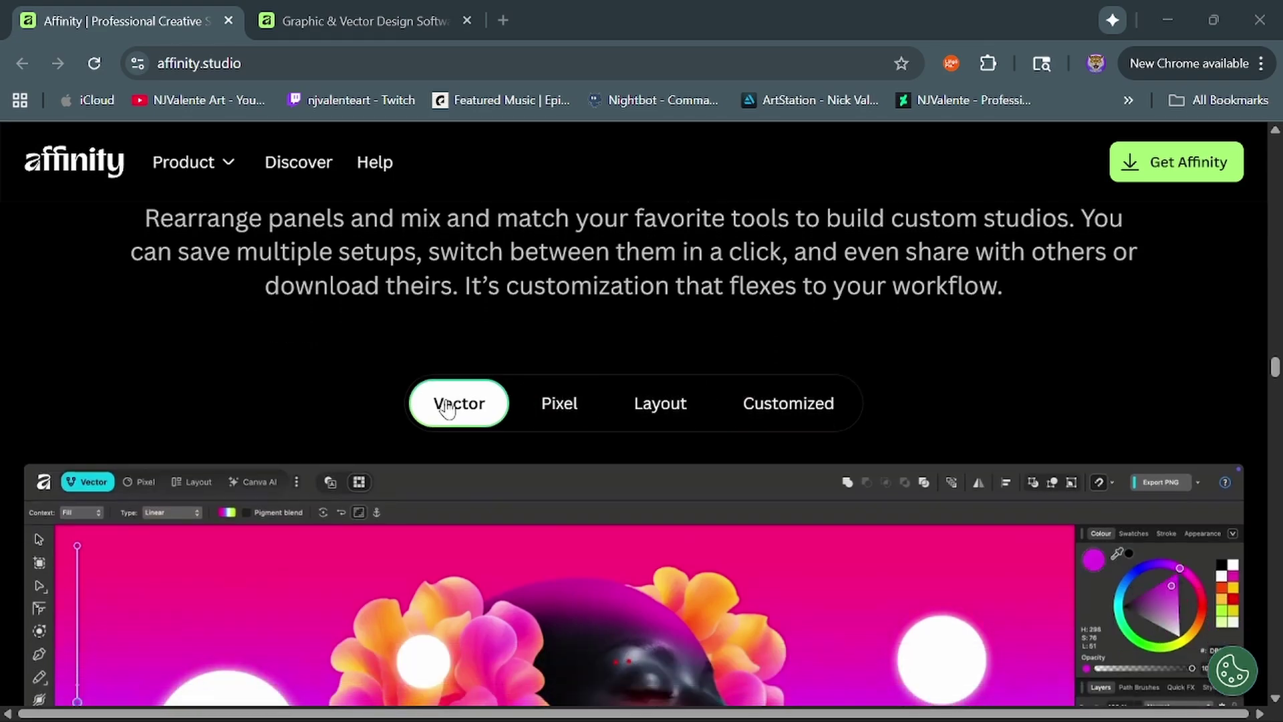
{"action": "left_click", "coordinate": [660, 403]}
{"action": "left_click", "coordinate": [362, 16]}
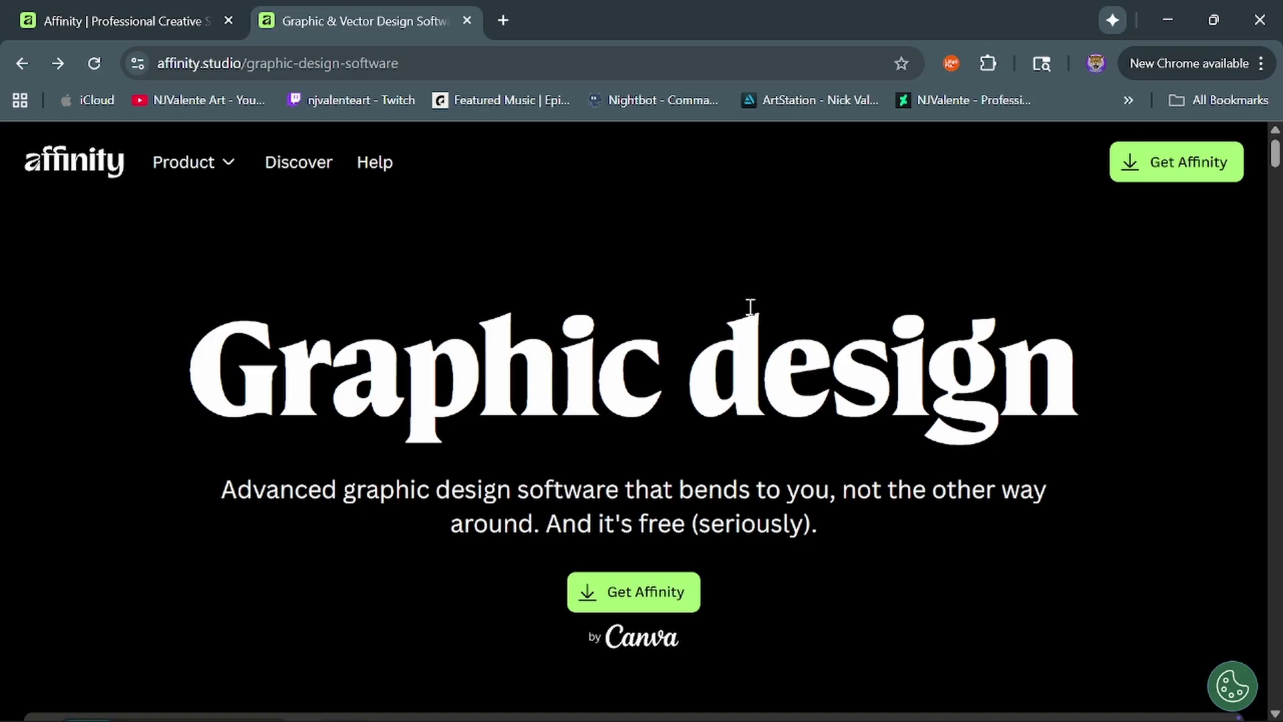
Step: Scroll past Responsive tools and Precision to the 'From flat to fully editable' Fill Tool and Image Trace cards
{"action": "scroll", "coordinate": [750, 306], "scroll_direction": "down", "scroll_amount": 7}
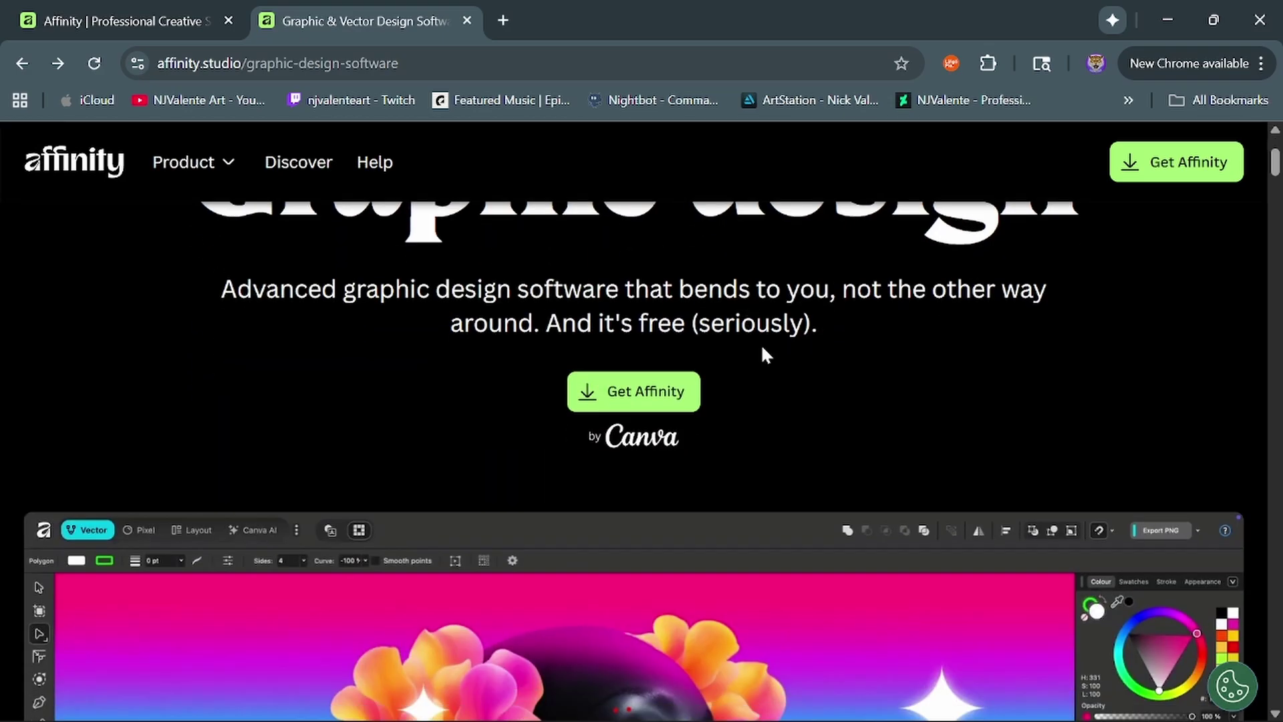
{"action": "scroll", "coordinate": [763, 353], "scroll_direction": "down", "scroll_amount": 10}
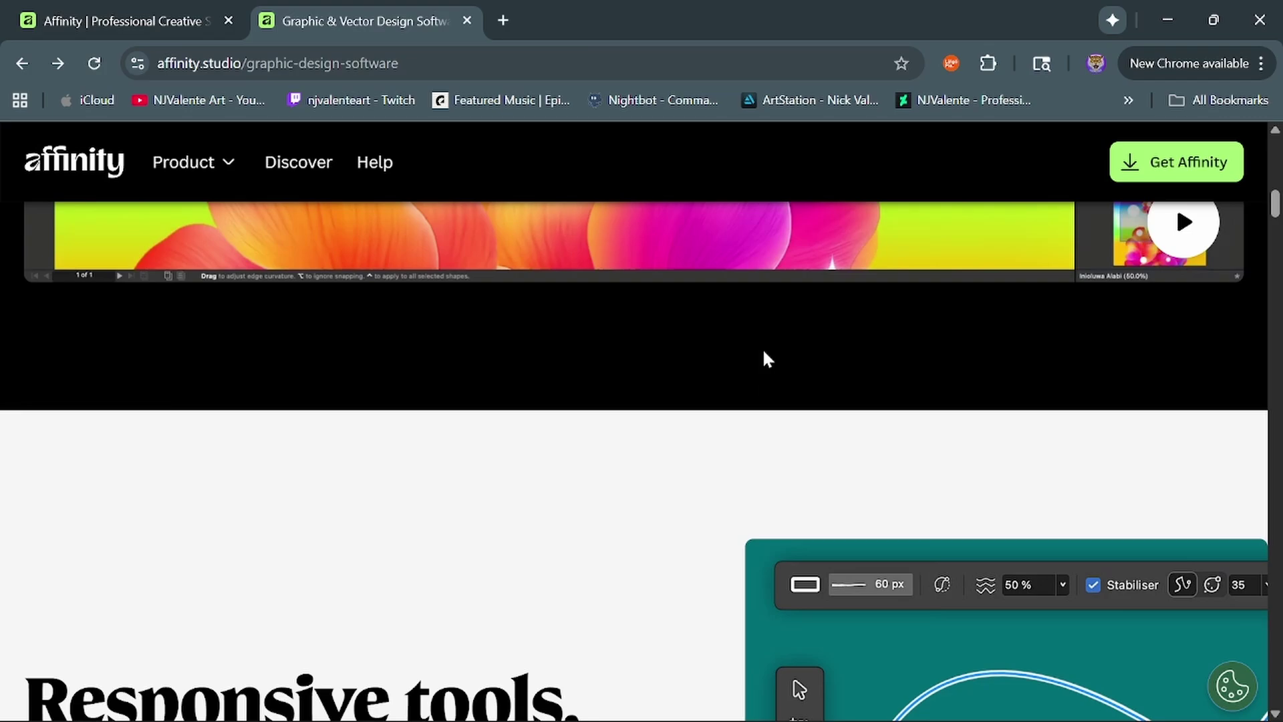
{"action": "scroll", "coordinate": [763, 348], "scroll_direction": "down", "scroll_amount": 1}
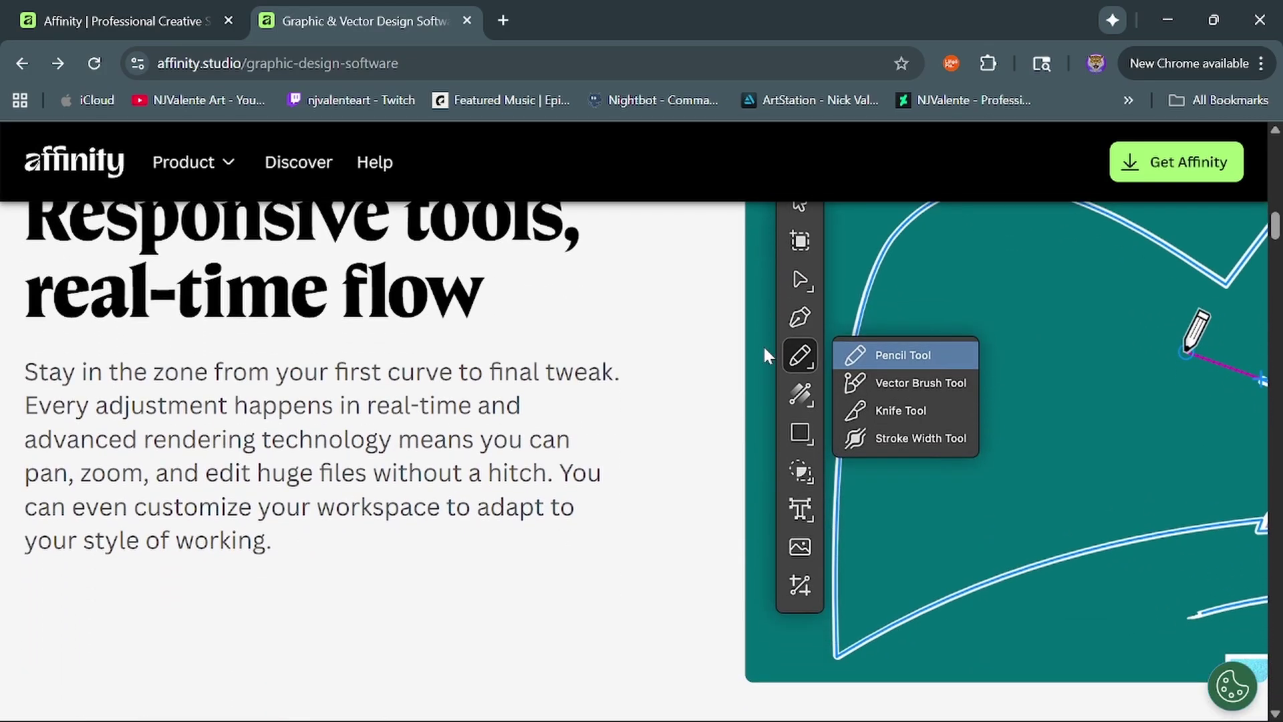
{"action": "scroll", "coordinate": [731, 357], "scroll_direction": "up", "scroll_amount": 1}
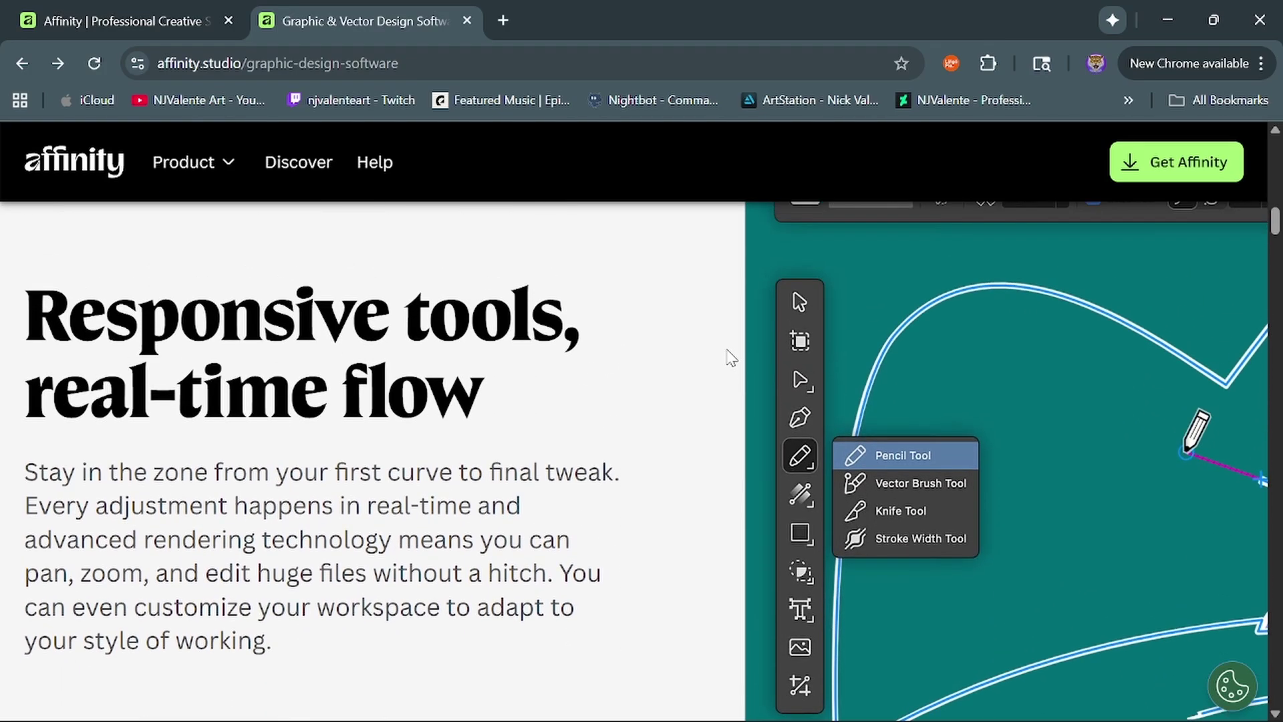
{"action": "scroll", "coordinate": [731, 358], "scroll_direction": "down", "scroll_amount": 10}
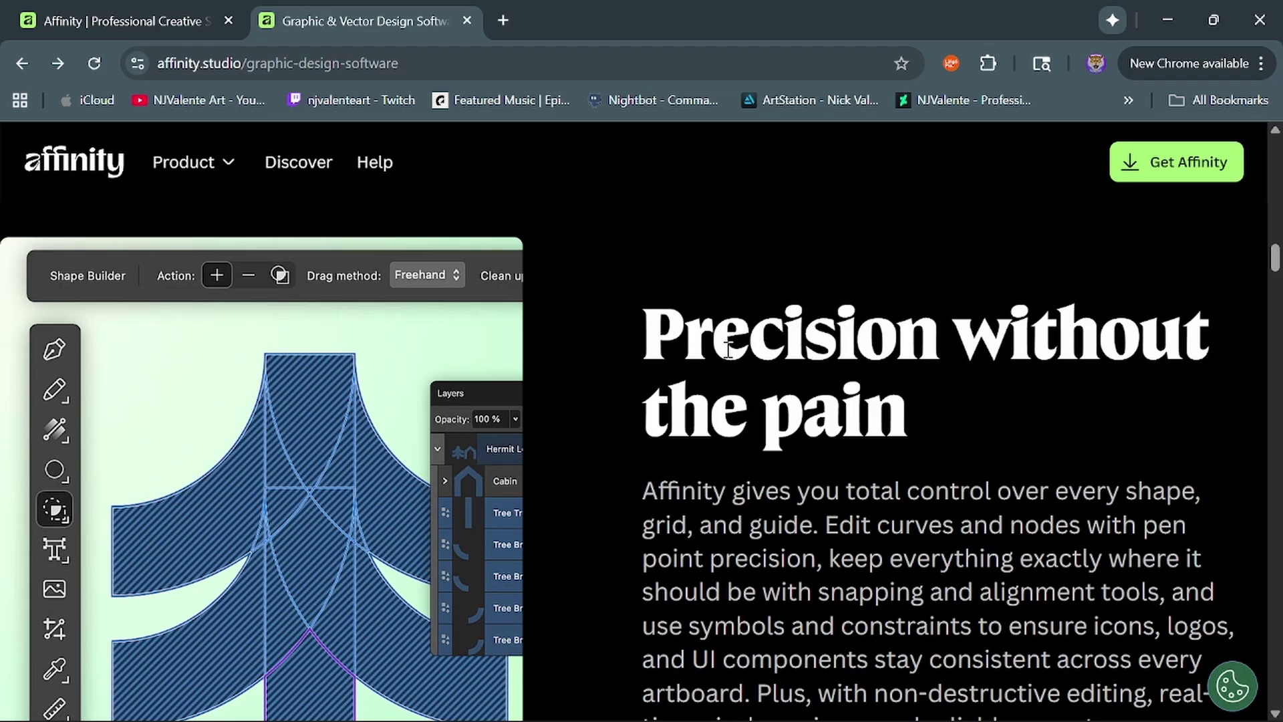
{"action": "scroll", "coordinate": [728, 348], "scroll_direction": "down", "scroll_amount": 3}
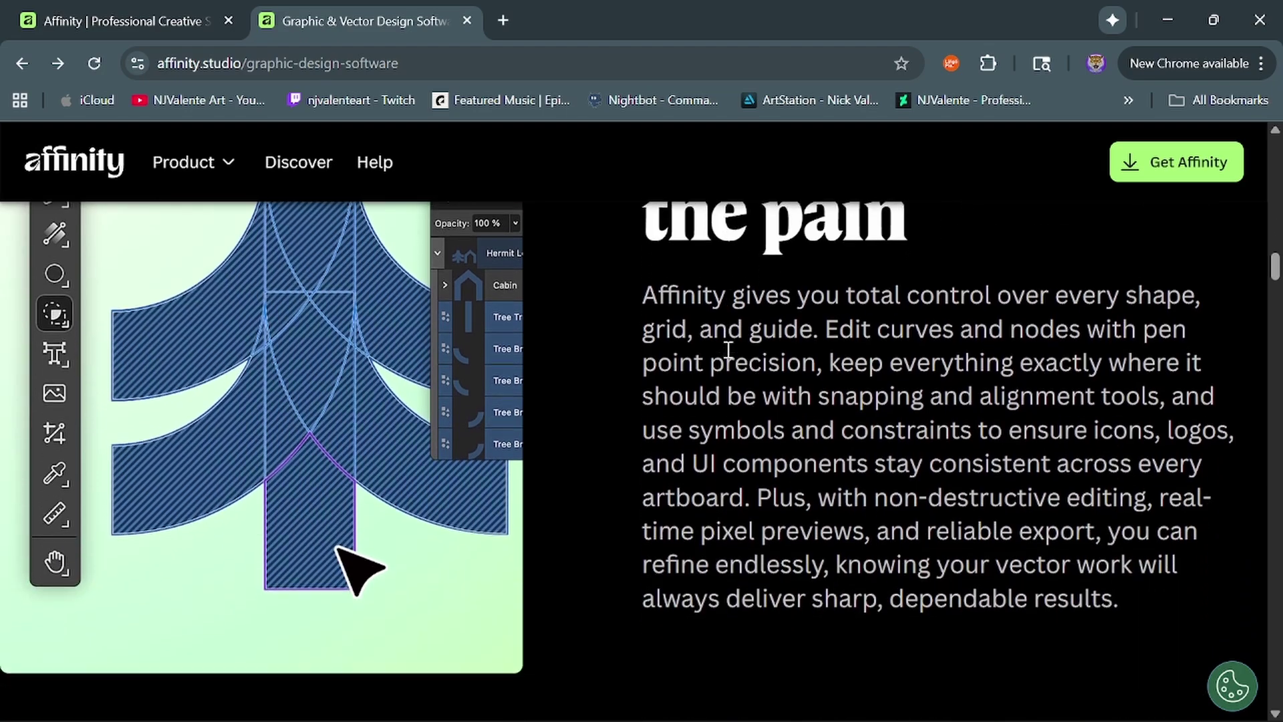
{"action": "scroll", "coordinate": [729, 356], "scroll_direction": "down", "scroll_amount": 12}
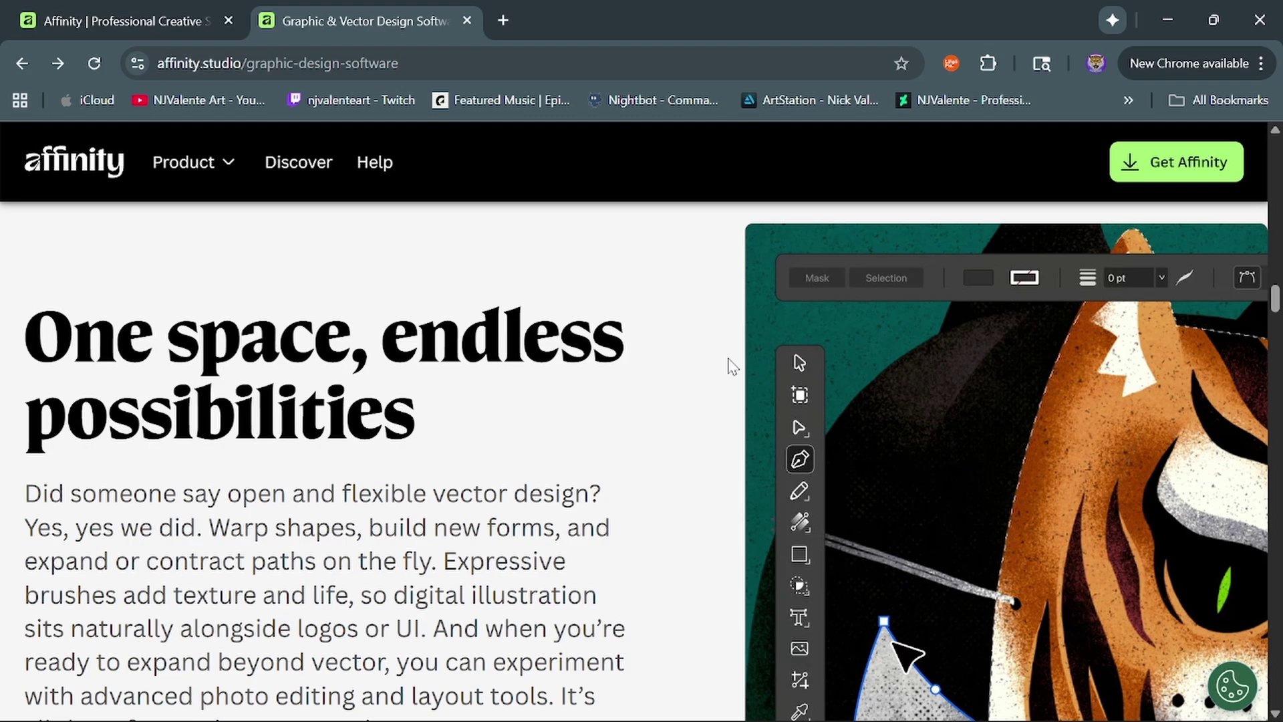
{"action": "scroll", "coordinate": [731, 366], "scroll_direction": "down", "scroll_amount": 3}
{"action": "scroll", "coordinate": [733, 366], "scroll_direction": "up", "scroll_amount": 2}
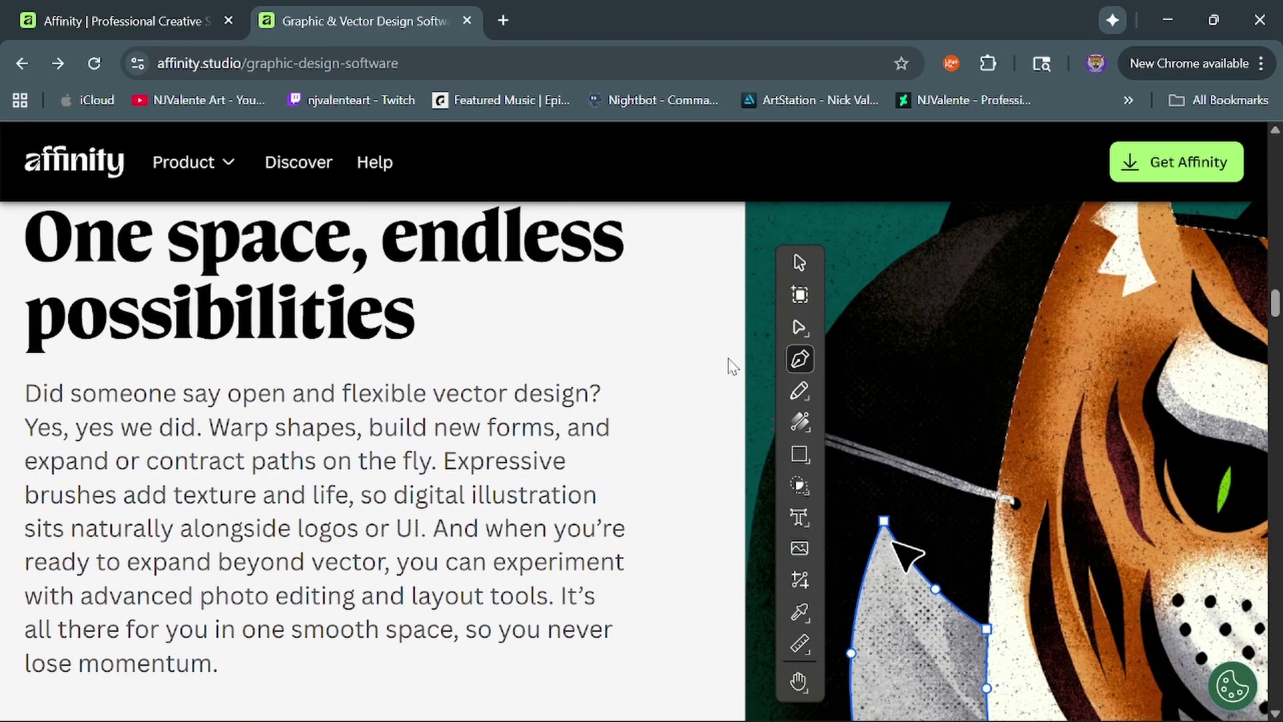
{"action": "scroll", "coordinate": [732, 366], "scroll_direction": "down", "scroll_amount": 7}
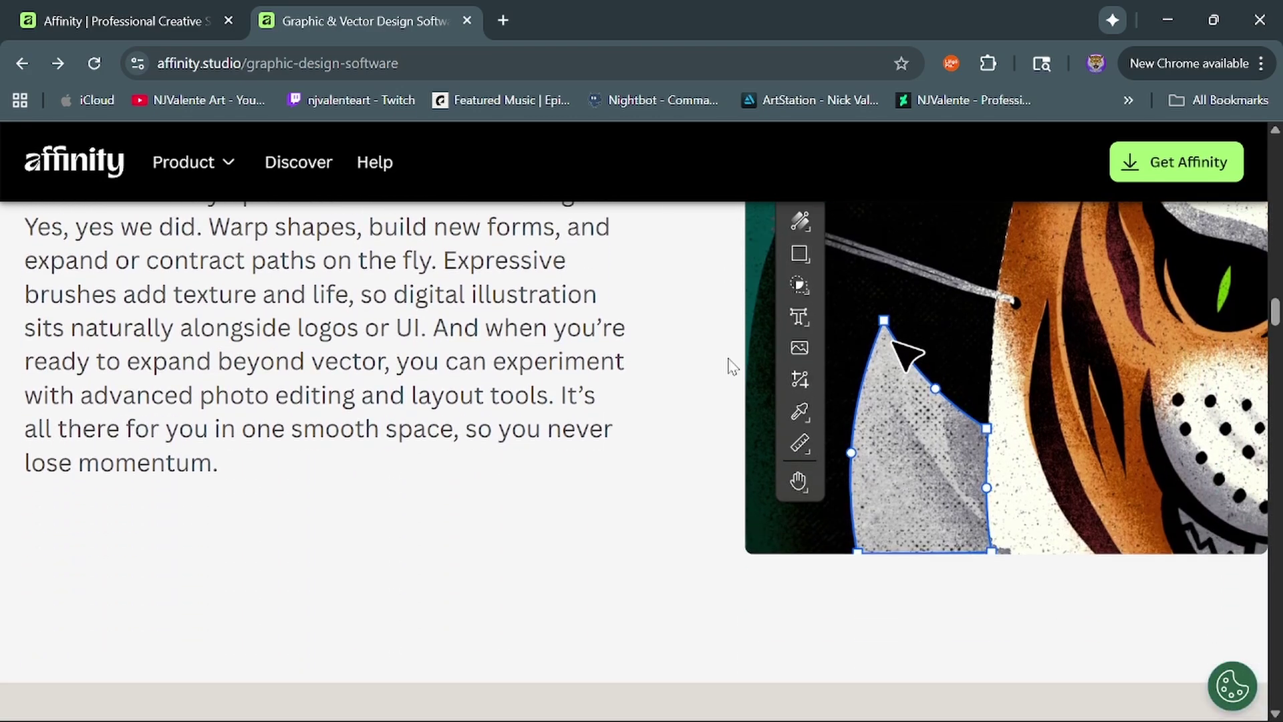
{"action": "scroll", "coordinate": [732, 366], "scroll_direction": "down", "scroll_amount": 6}
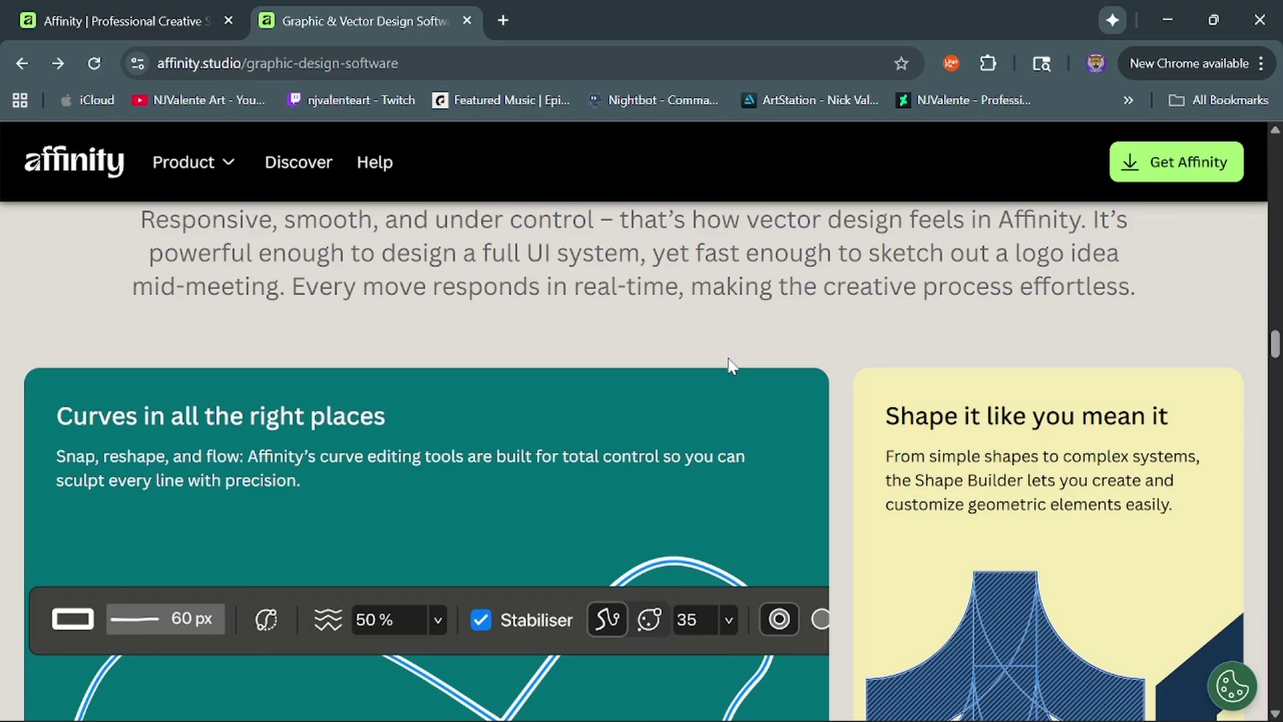
{"action": "scroll", "coordinate": [733, 366], "scroll_direction": "down", "scroll_amount": 9}
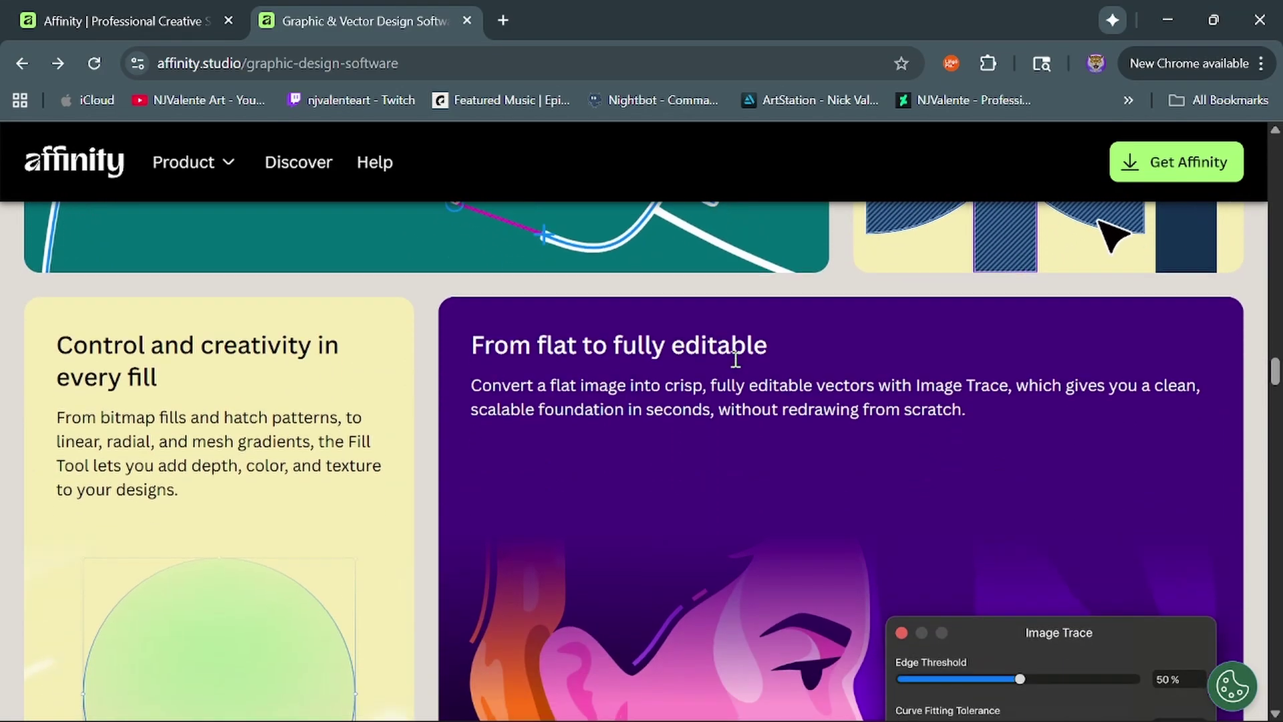
{"action": "scroll", "coordinate": [735, 360], "scroll_direction": "down", "scroll_amount": 2}
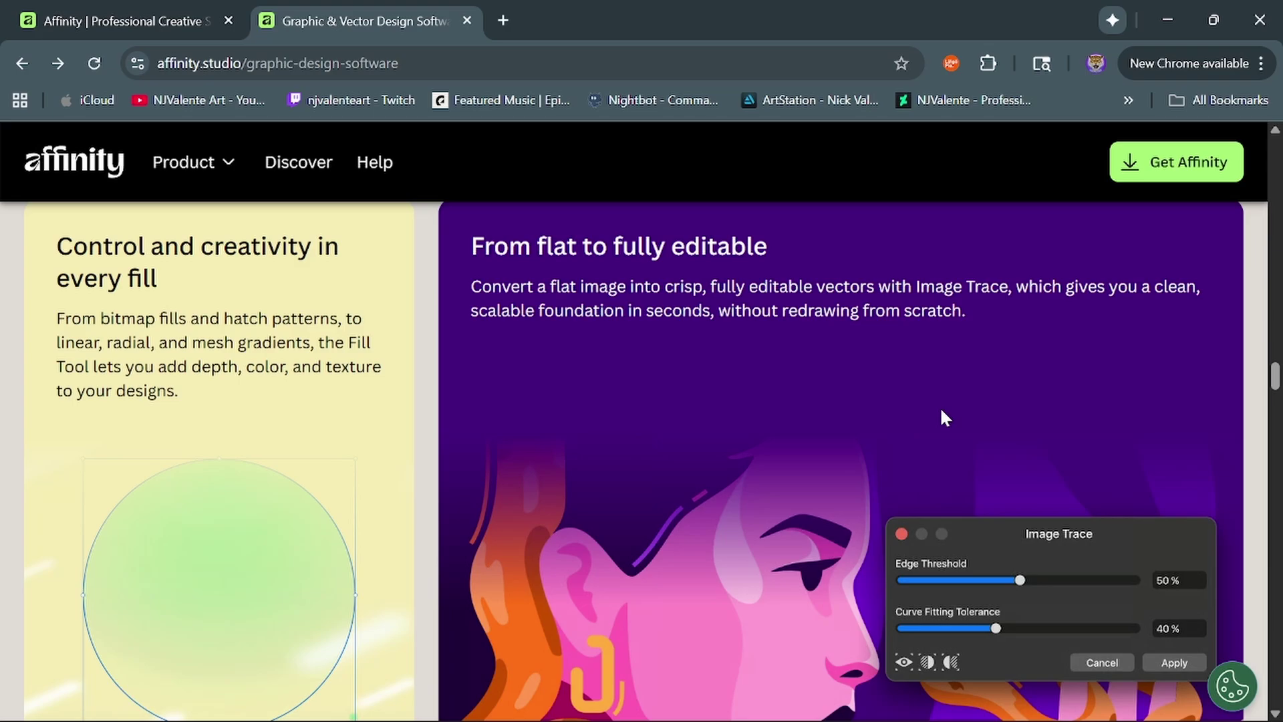
{"action": "scroll", "coordinate": [941, 411], "scroll_direction": "down", "scroll_amount": 2}
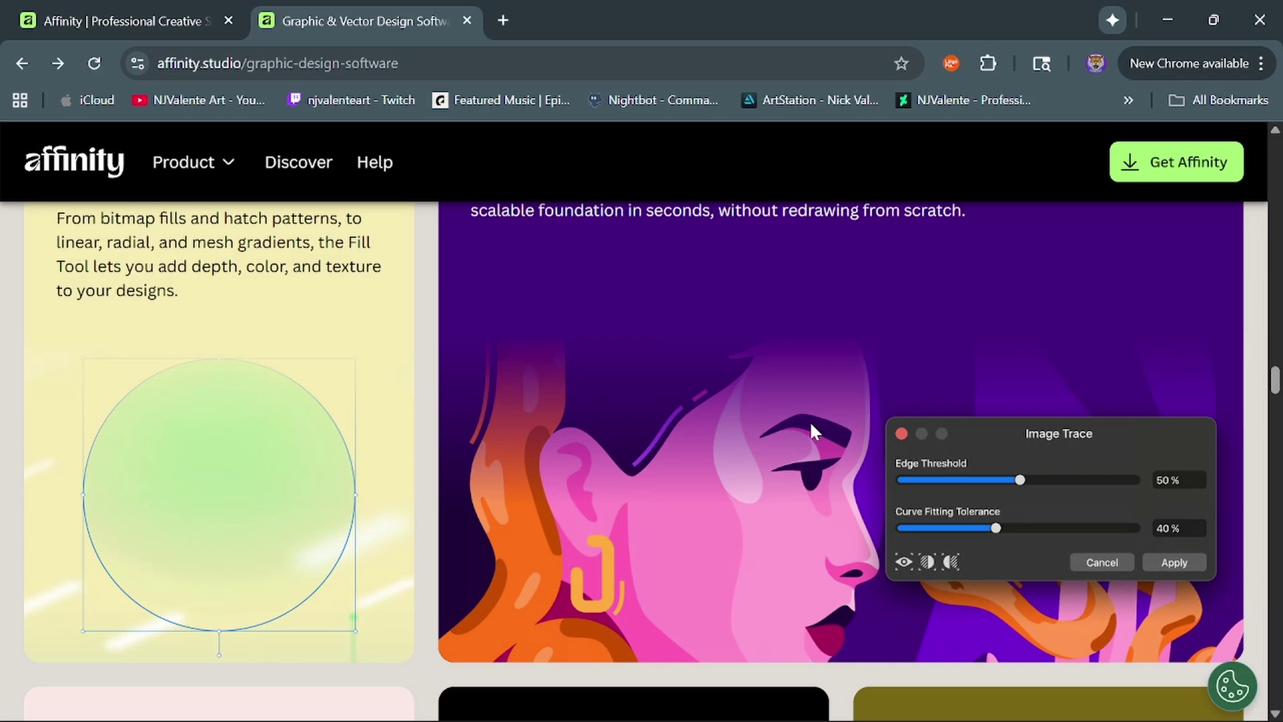
Step: Scroll down through the Made in Affinity showcase and use-case cards
{"action": "scroll", "coordinate": [800, 407], "scroll_direction": "down", "scroll_amount": 4}
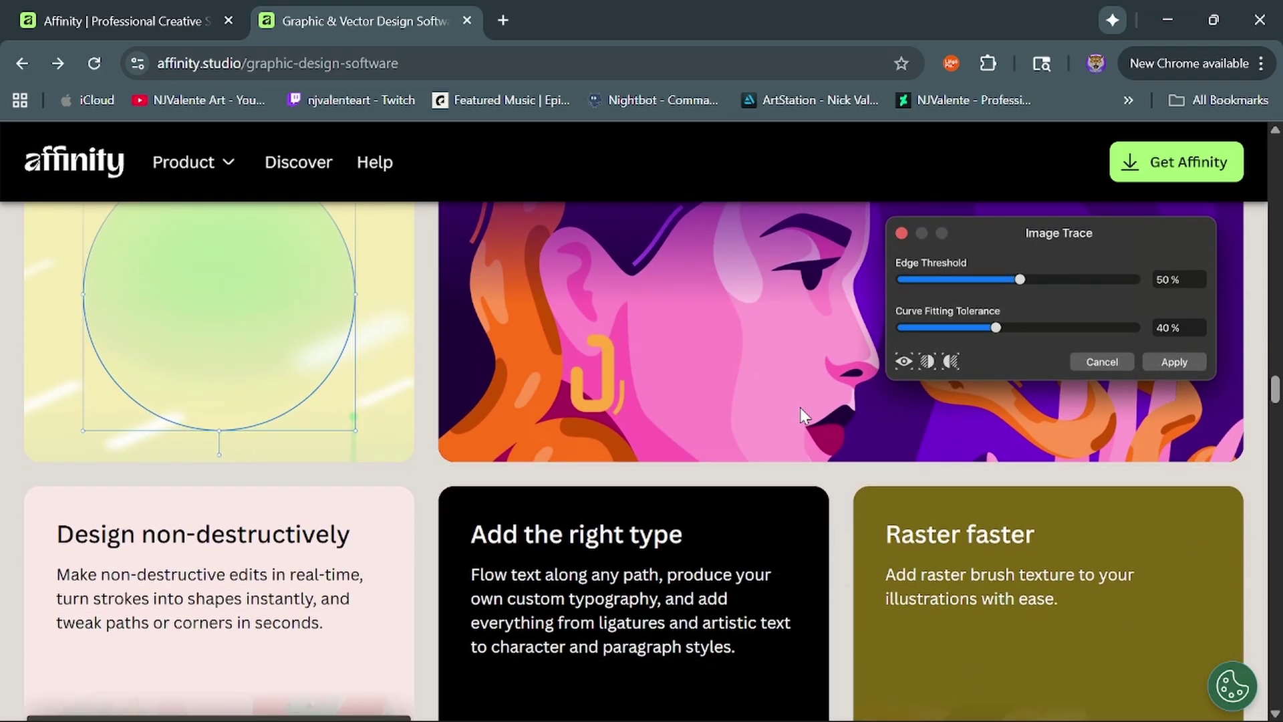
{"action": "scroll", "coordinate": [794, 407], "scroll_direction": "up", "scroll_amount": 2}
{"action": "scroll", "coordinate": [794, 407], "scroll_direction": "up", "scroll_amount": 4}
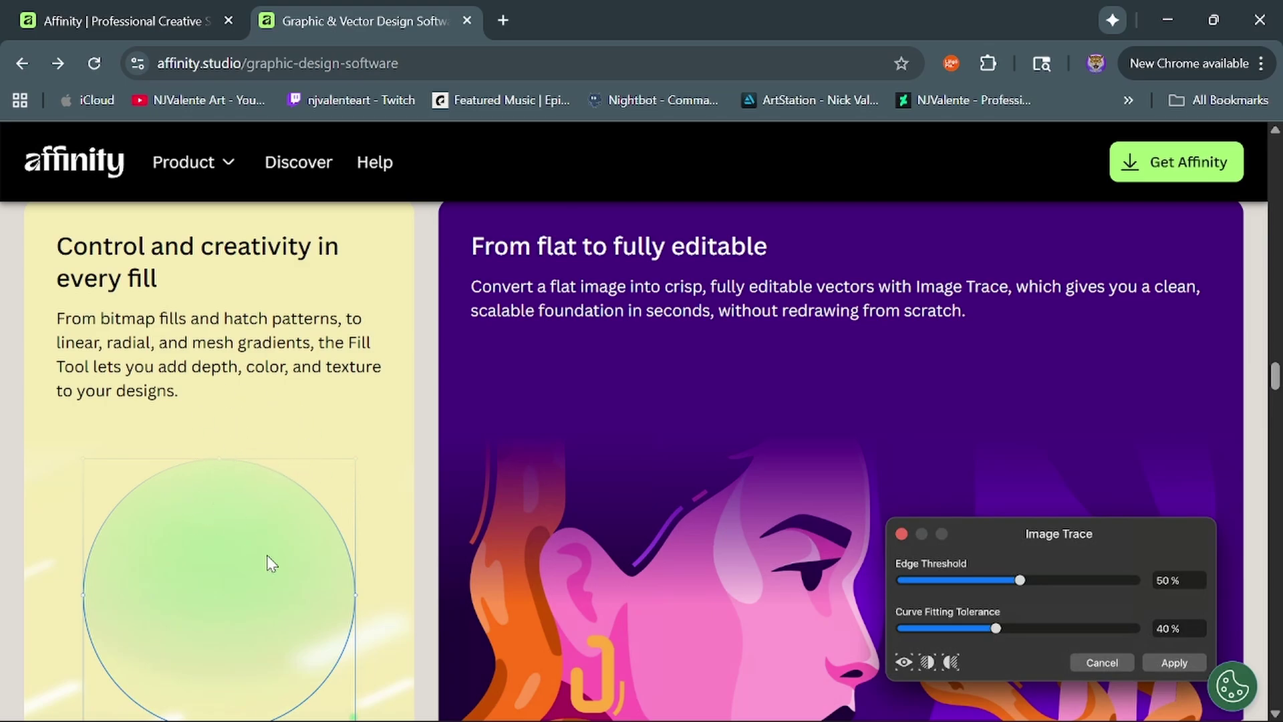
{"action": "scroll", "coordinate": [324, 523], "scroll_direction": "down", "scroll_amount": 2}
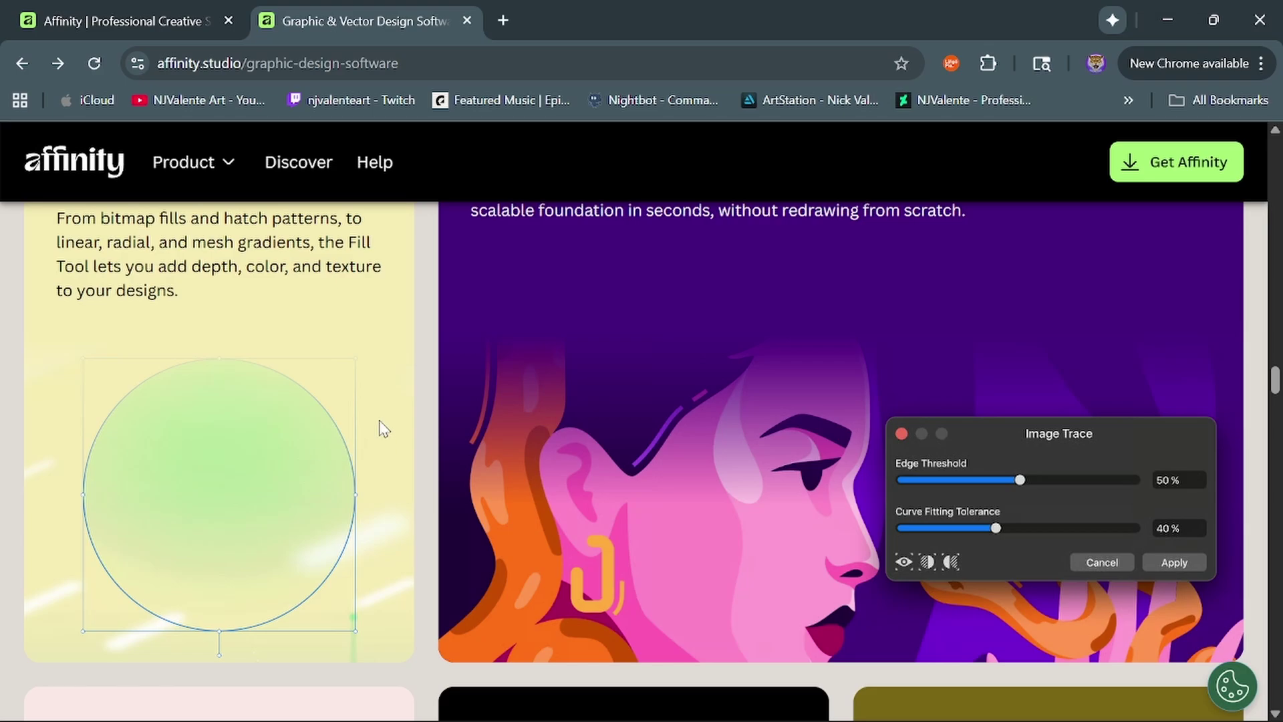
{"action": "scroll", "coordinate": [383, 428], "scroll_direction": "down", "scroll_amount": 4}
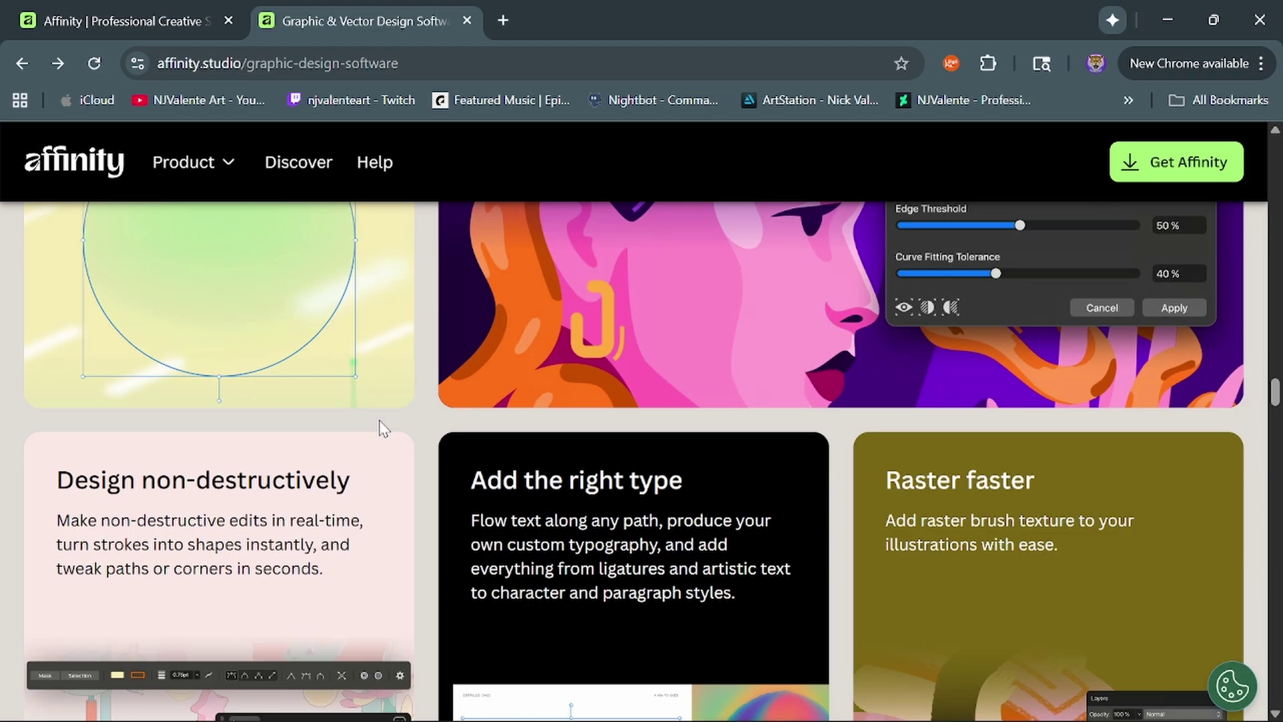
{"action": "scroll", "coordinate": [383, 427], "scroll_direction": "down", "scroll_amount": 2}
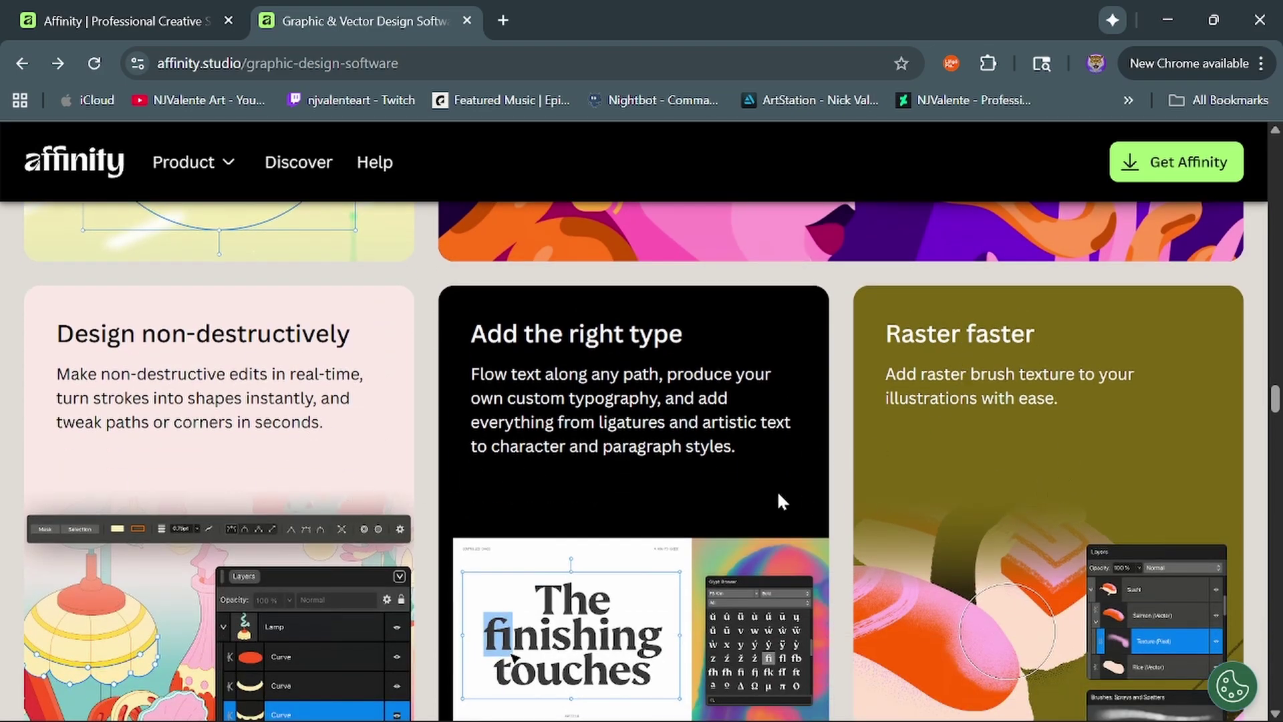
{"action": "scroll", "coordinate": [755, 491], "scroll_direction": "down", "scroll_amount": 10}
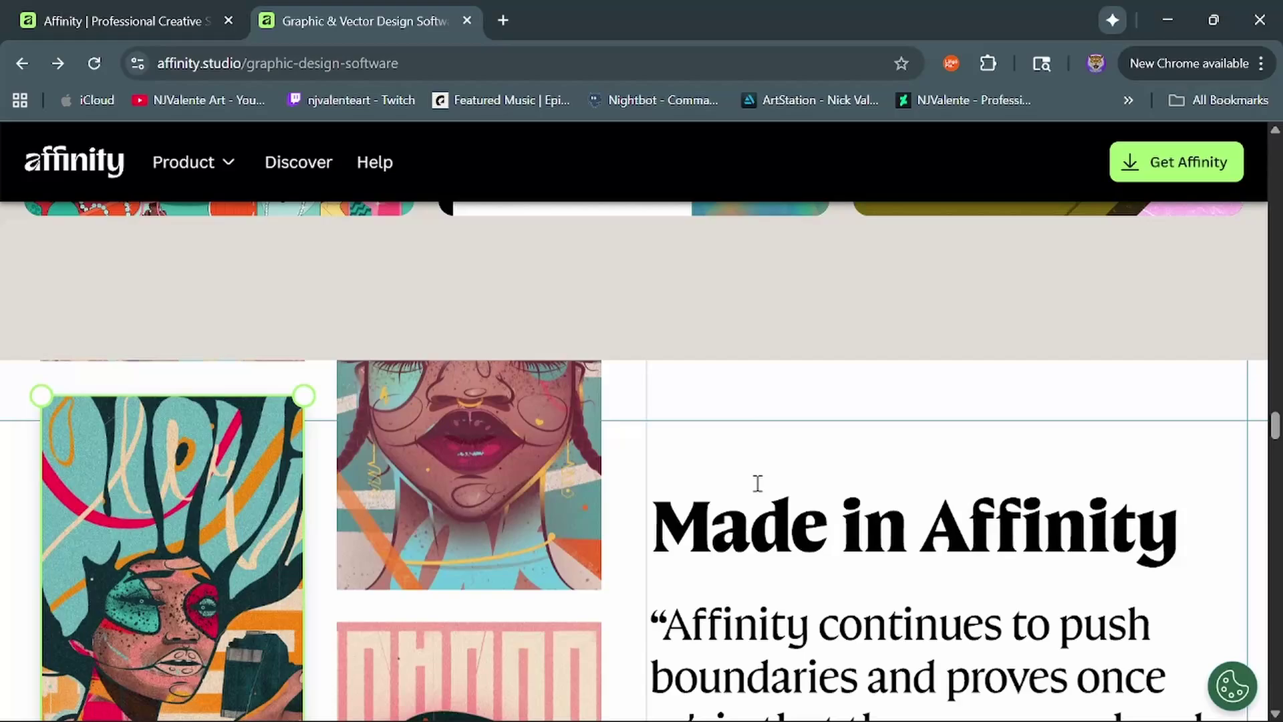
{"action": "scroll", "coordinate": [757, 482], "scroll_direction": "down", "scroll_amount": 12}
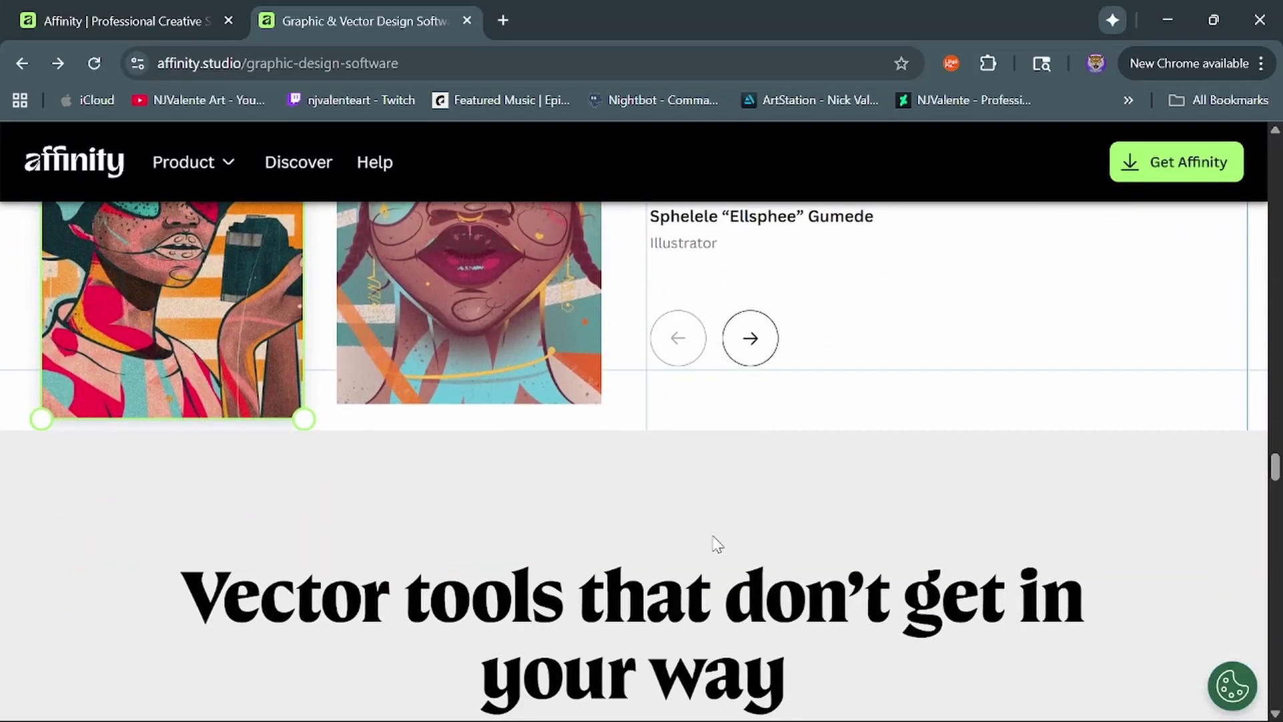
{"action": "scroll", "coordinate": [715, 541], "scroll_direction": "down", "scroll_amount": 8}
{"action": "scroll", "coordinate": [735, 553], "scroll_direction": "down", "scroll_amount": 2}
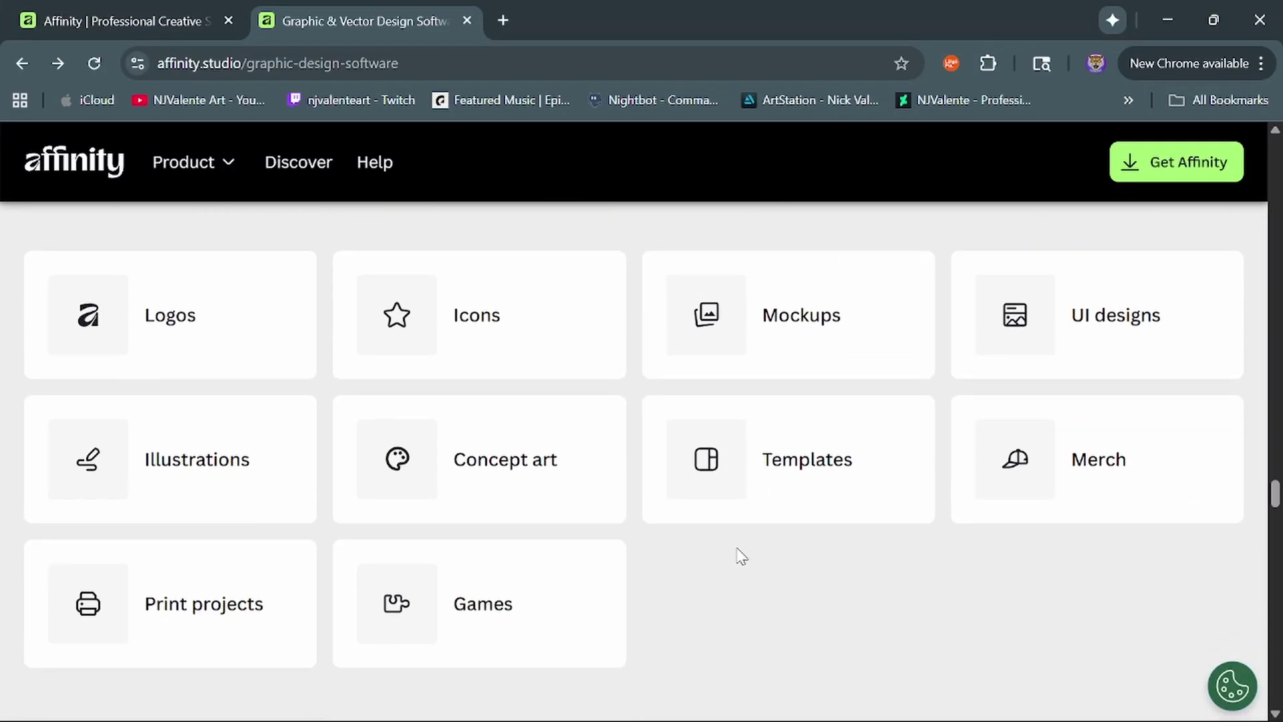
Step: Scroll back up the page, then switch to Affinity's File menu
{"action": "scroll", "coordinate": [742, 557], "scroll_direction": "up", "scroll_amount": 10}
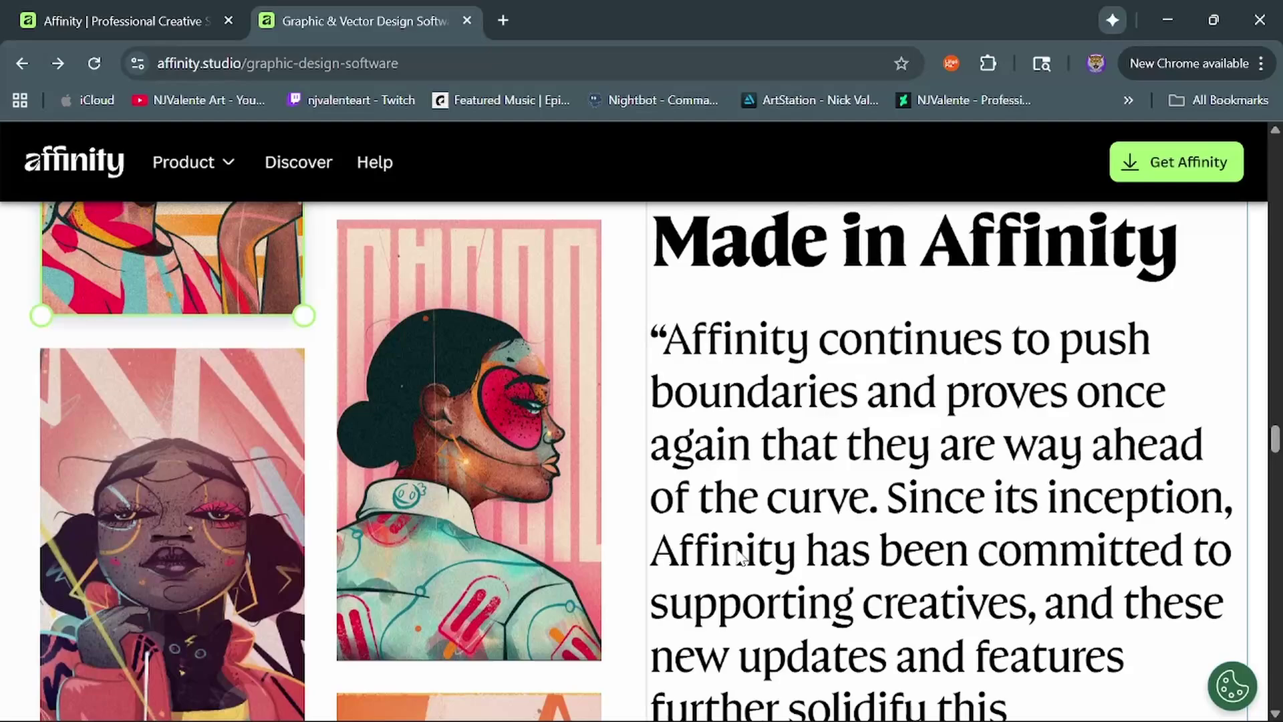
{"action": "scroll", "coordinate": [740, 555], "scroll_direction": "up", "scroll_amount": 12}
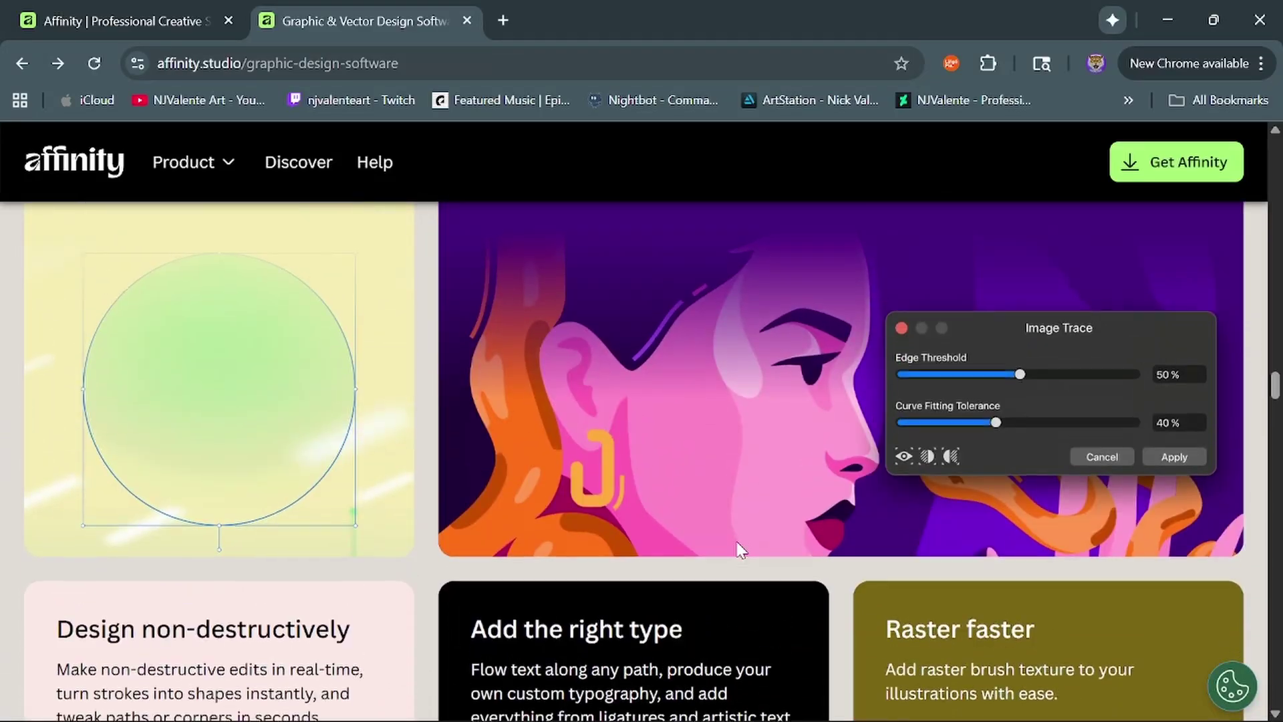
{"action": "scroll", "coordinate": [740, 551], "scroll_direction": "up", "scroll_amount": 2}
{"action": "scroll", "coordinate": [737, 544], "scroll_direction": "up", "scroll_amount": 2}
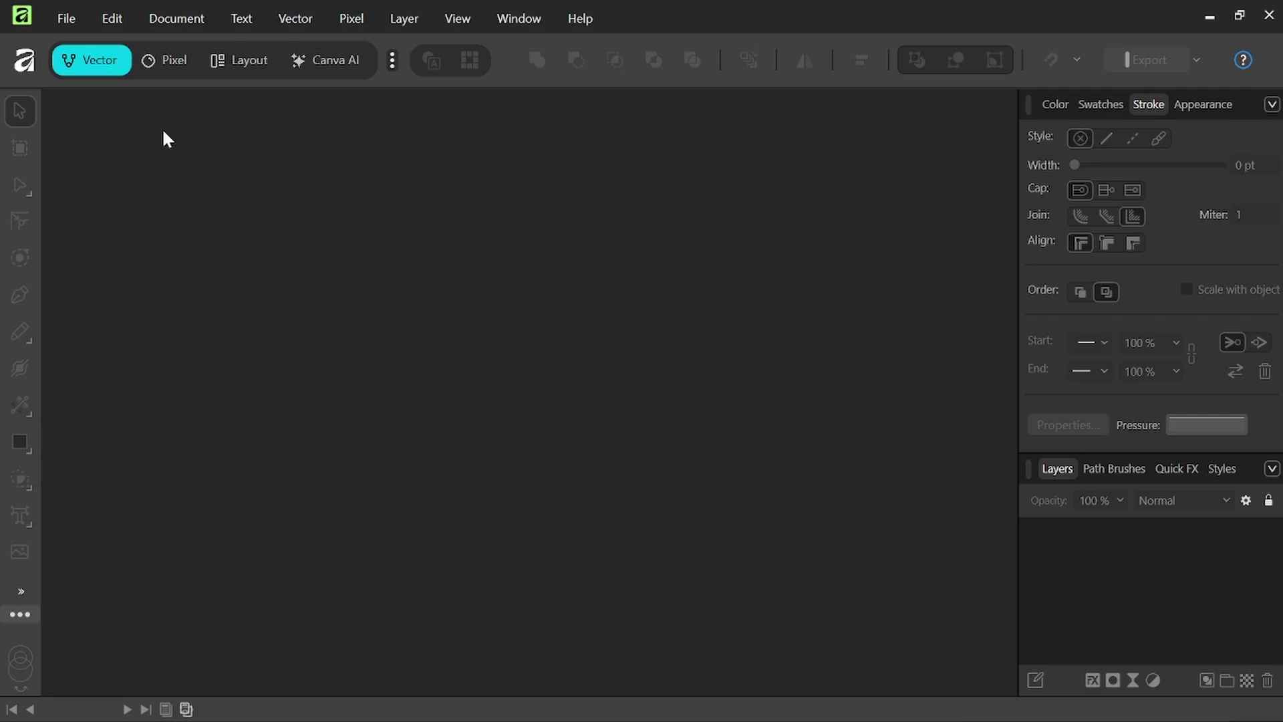
{"action": "left_click", "coordinate": [65, 20]}
Step: Start a new document via File > New… and turn off Document Settings to show all RGB presets
{"action": "left_click", "coordinate": [75, 75]}
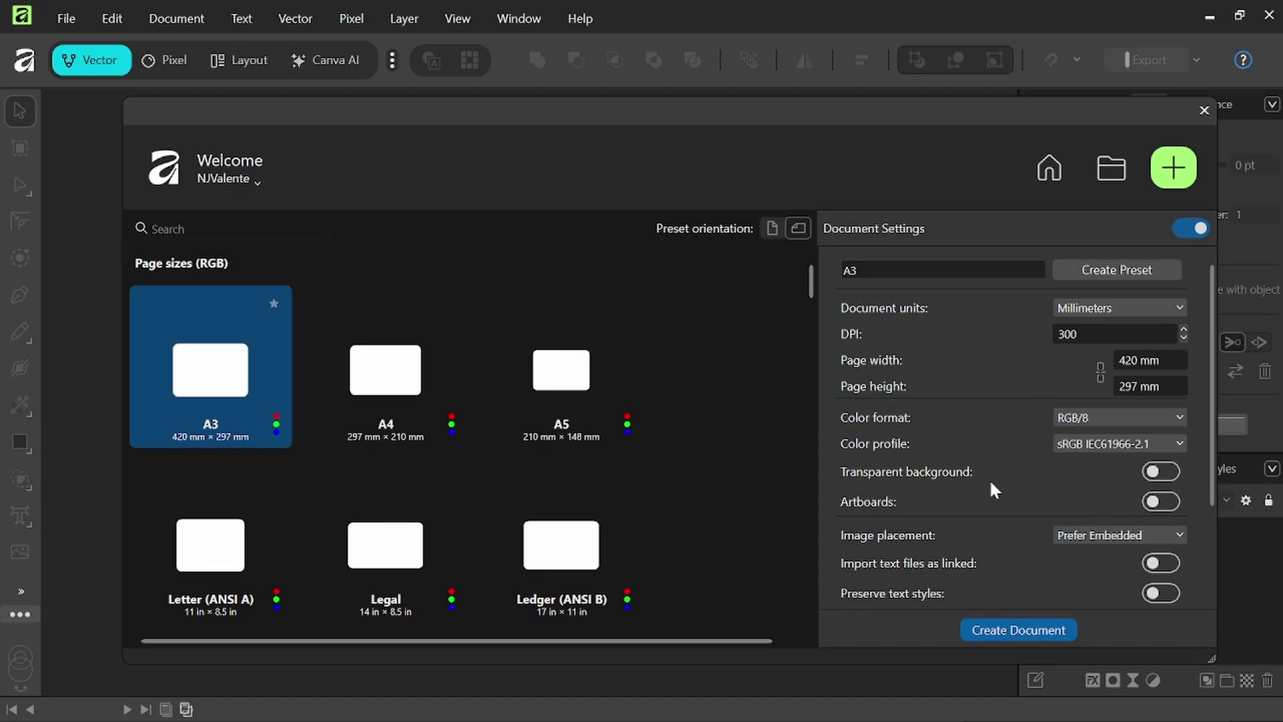
{"action": "scroll", "coordinate": [909, 535], "scroll_direction": "down", "scroll_amount": 1}
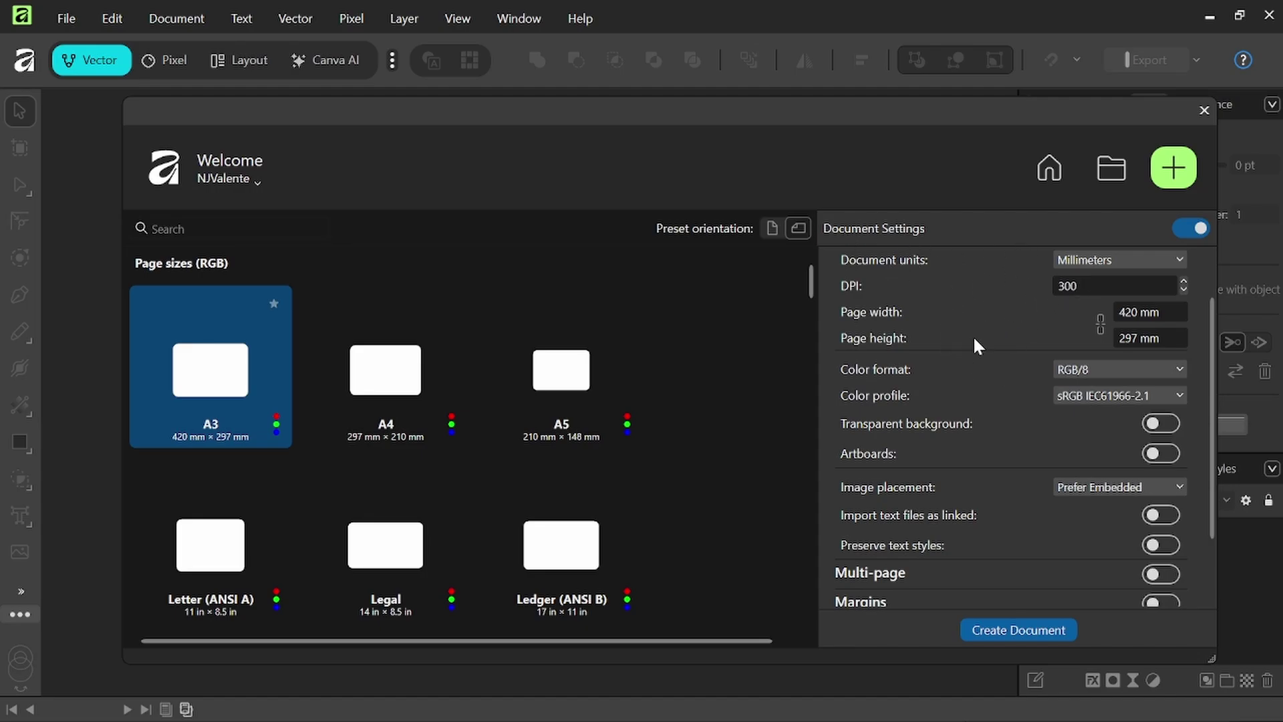
{"action": "scroll", "coordinate": [977, 361], "scroll_direction": "up", "scroll_amount": 1}
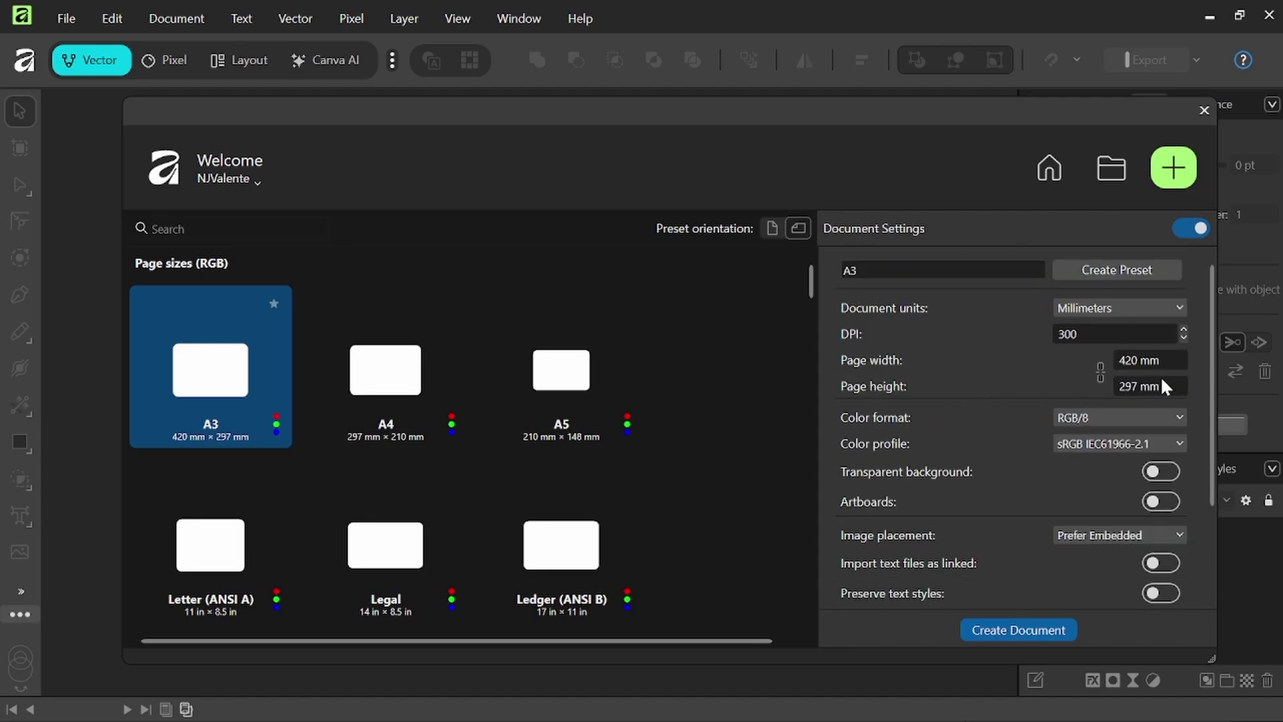
{"action": "left_click", "coordinate": [1193, 229]}
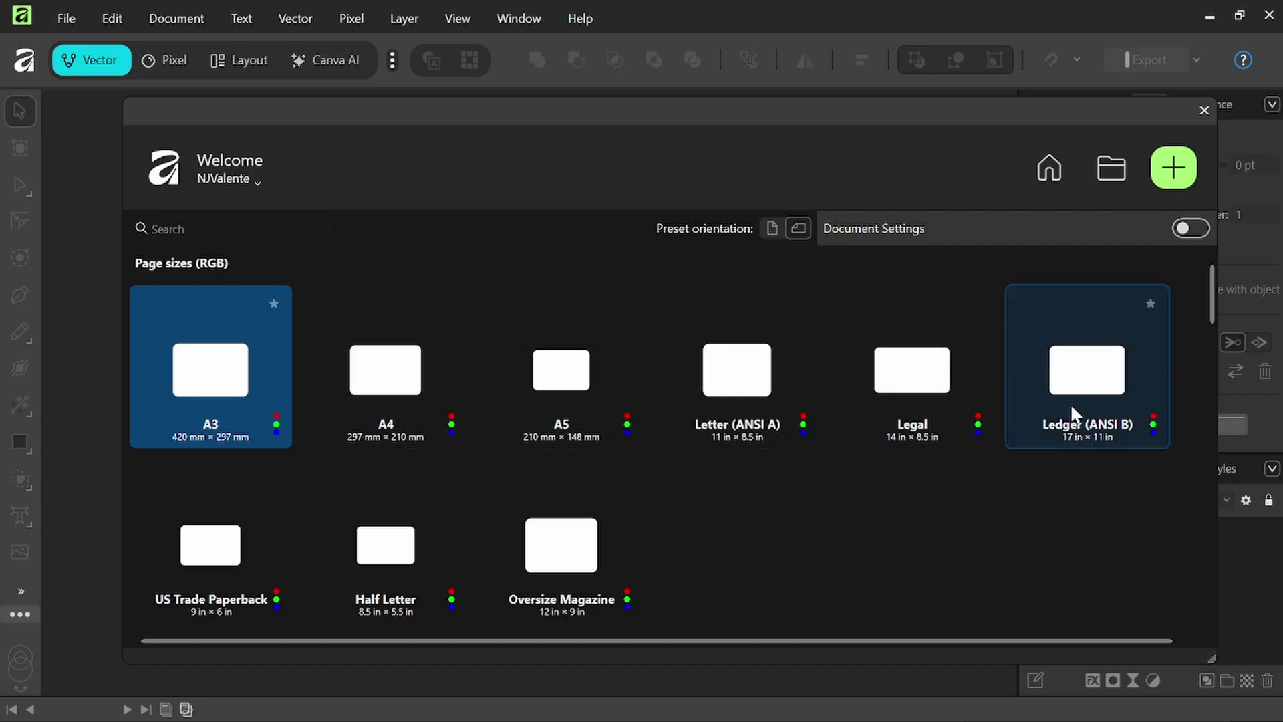
Step: Create a blank landscape Letter (ANSI A) document from the page presets
{"action": "left_click", "coordinate": [771, 229]}
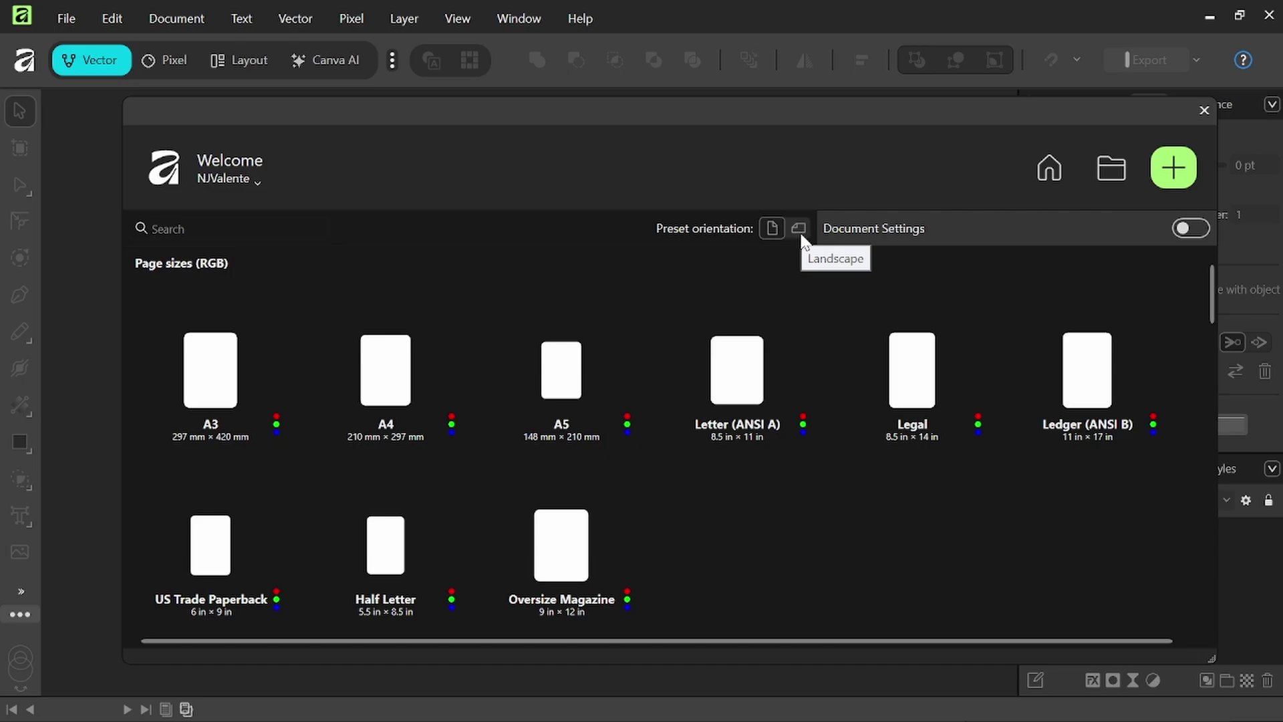
{"action": "left_click", "coordinate": [799, 231]}
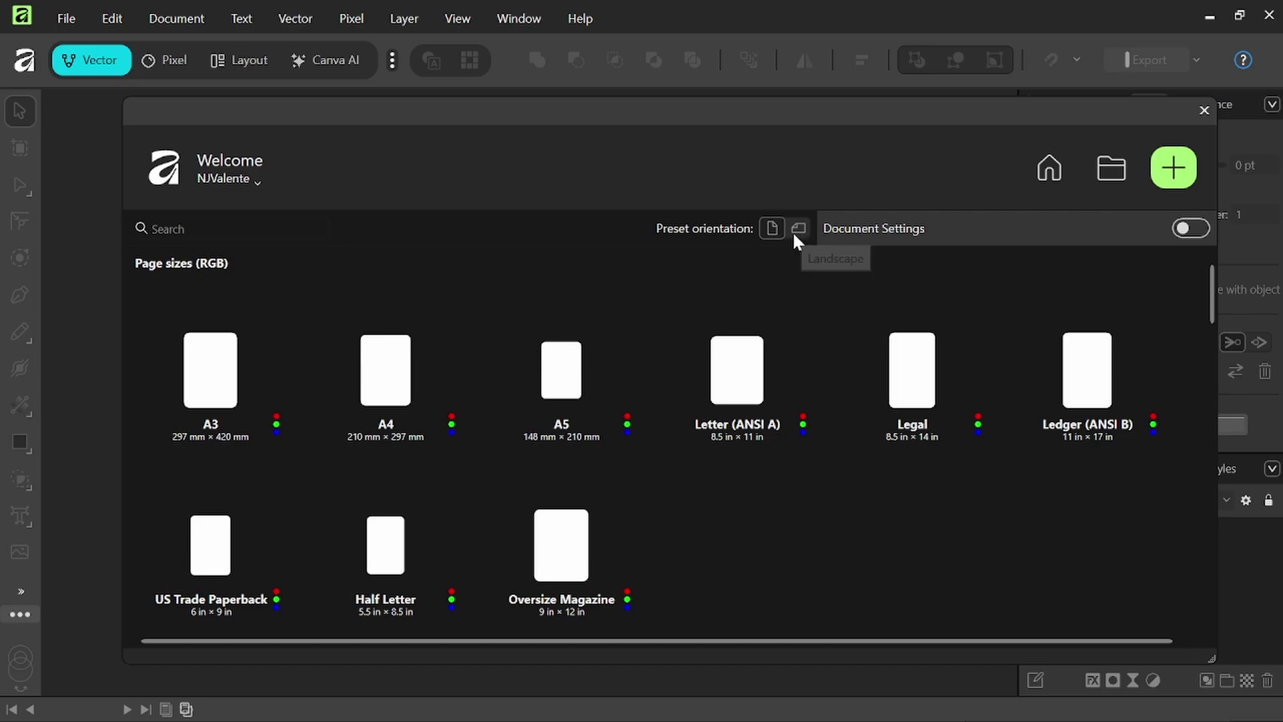
{"action": "left_click", "coordinate": [742, 376]}
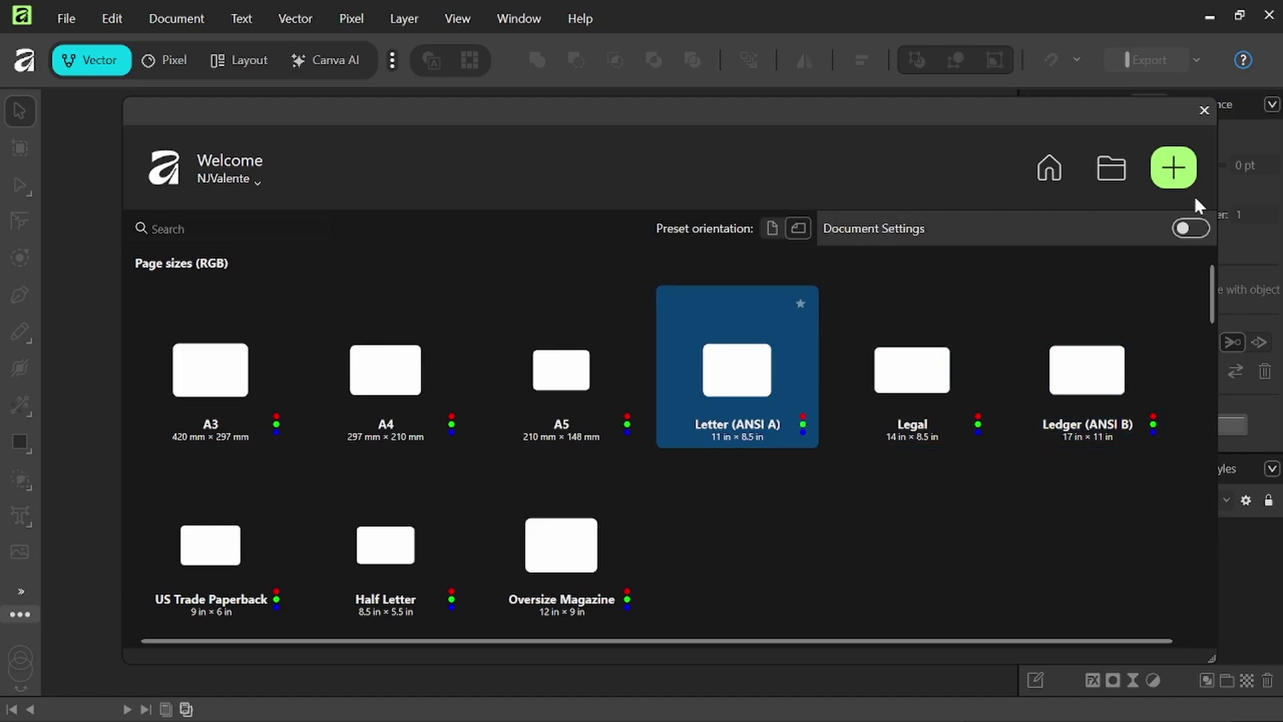
{"action": "double_click", "coordinate": [737, 379]}
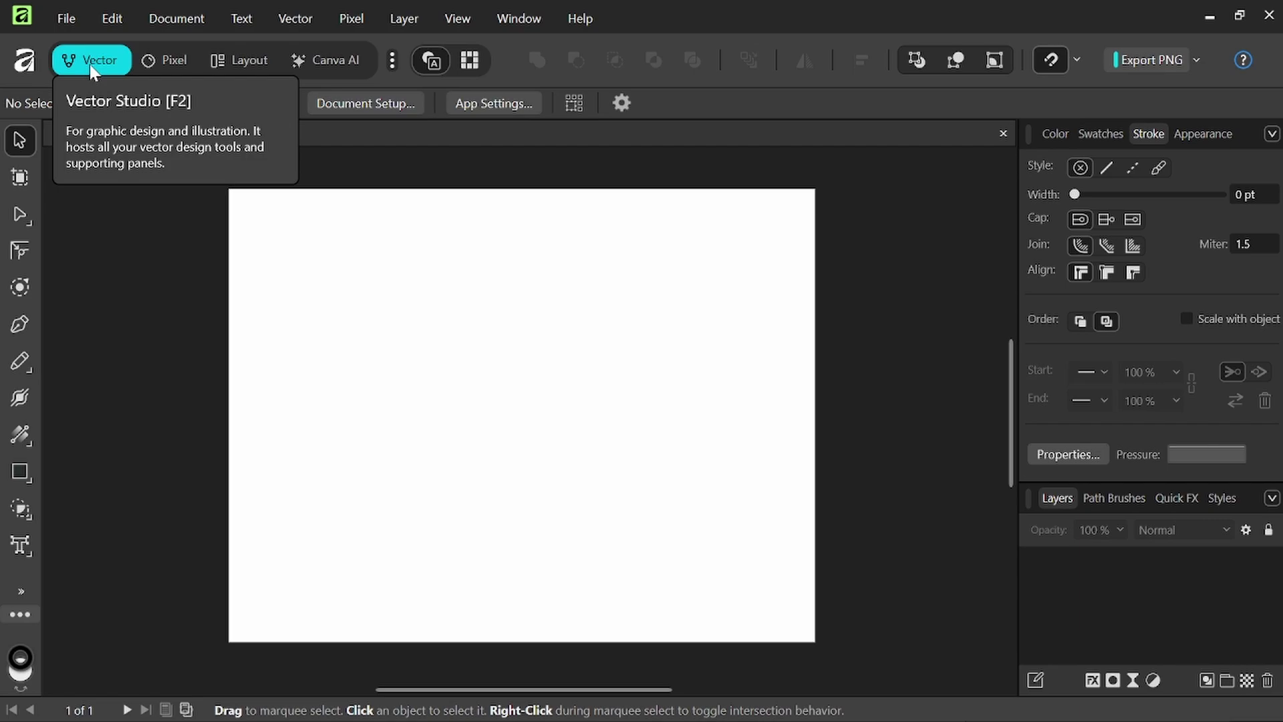
Step: Switch to the Pixel studio, then to the Layout studio with Page 1 in the Pages panel
{"action": "left_click", "coordinate": [168, 67]}
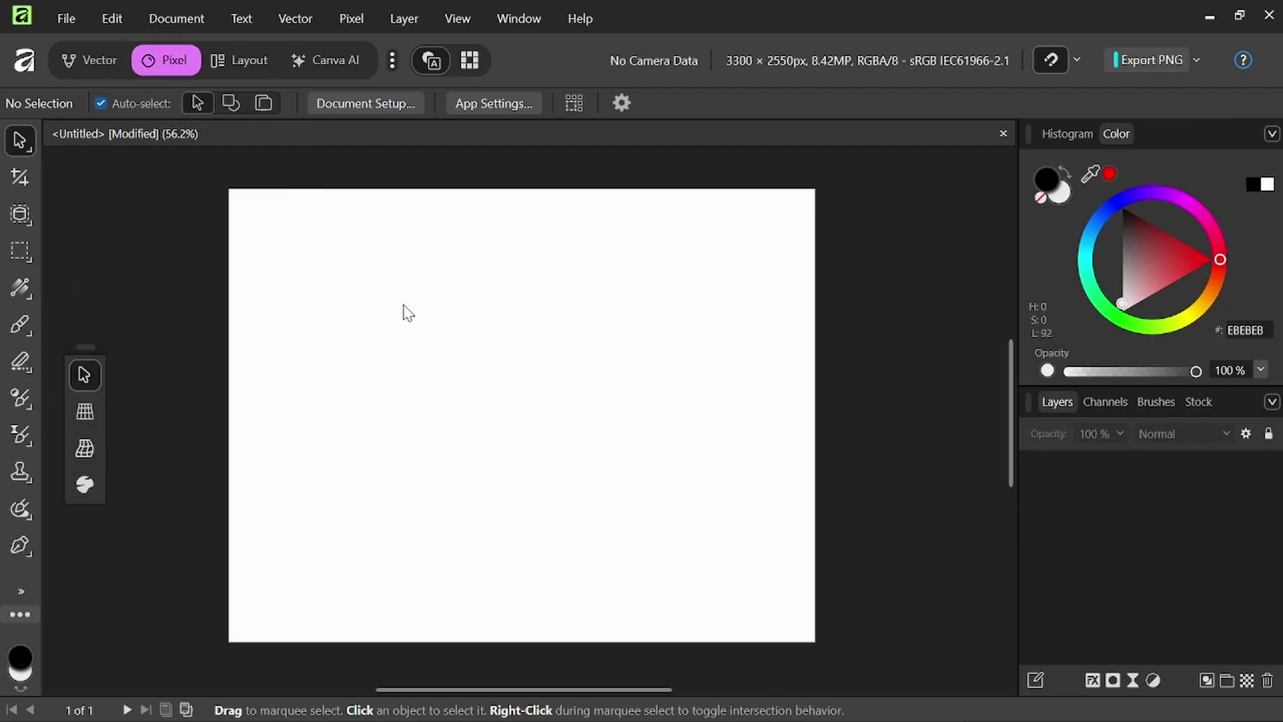
{"action": "left_click", "coordinate": [237, 60]}
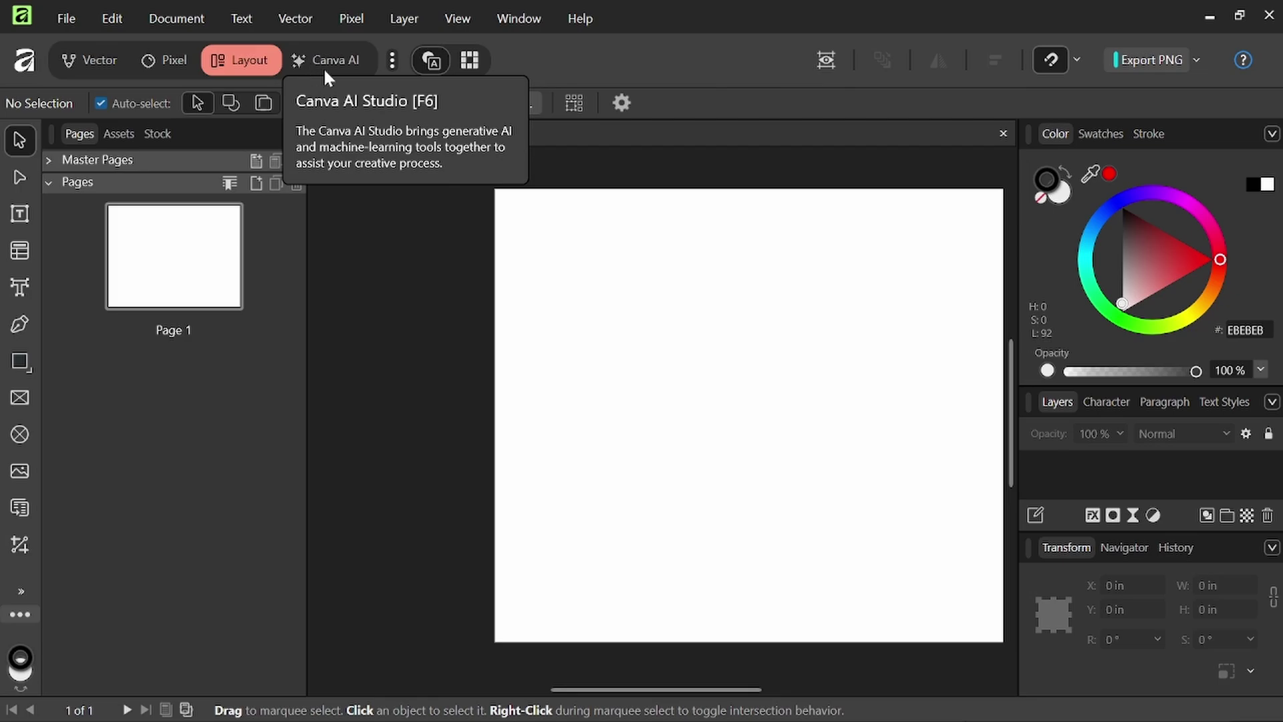
Step: Return to the Vector studio and try the Pencil, Stroke Width and Fill tools
{"action": "left_click", "coordinate": [82, 60]}
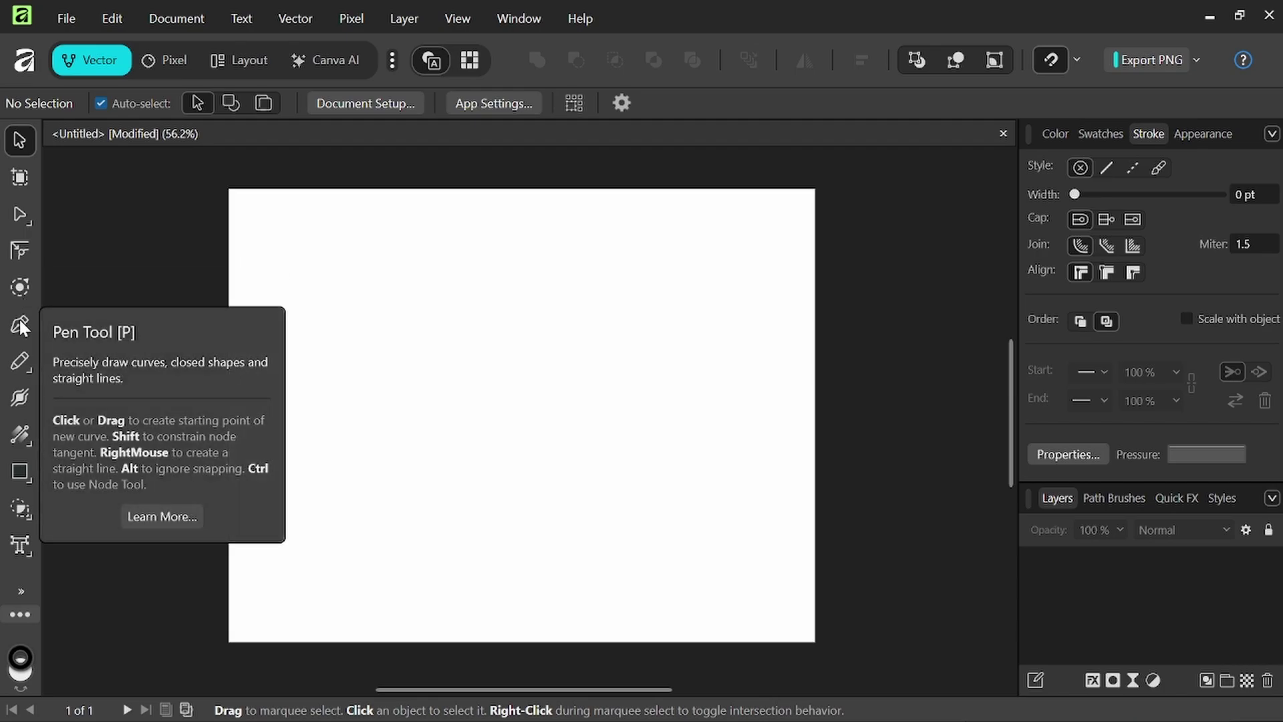
{"action": "left_click", "coordinate": [20, 363]}
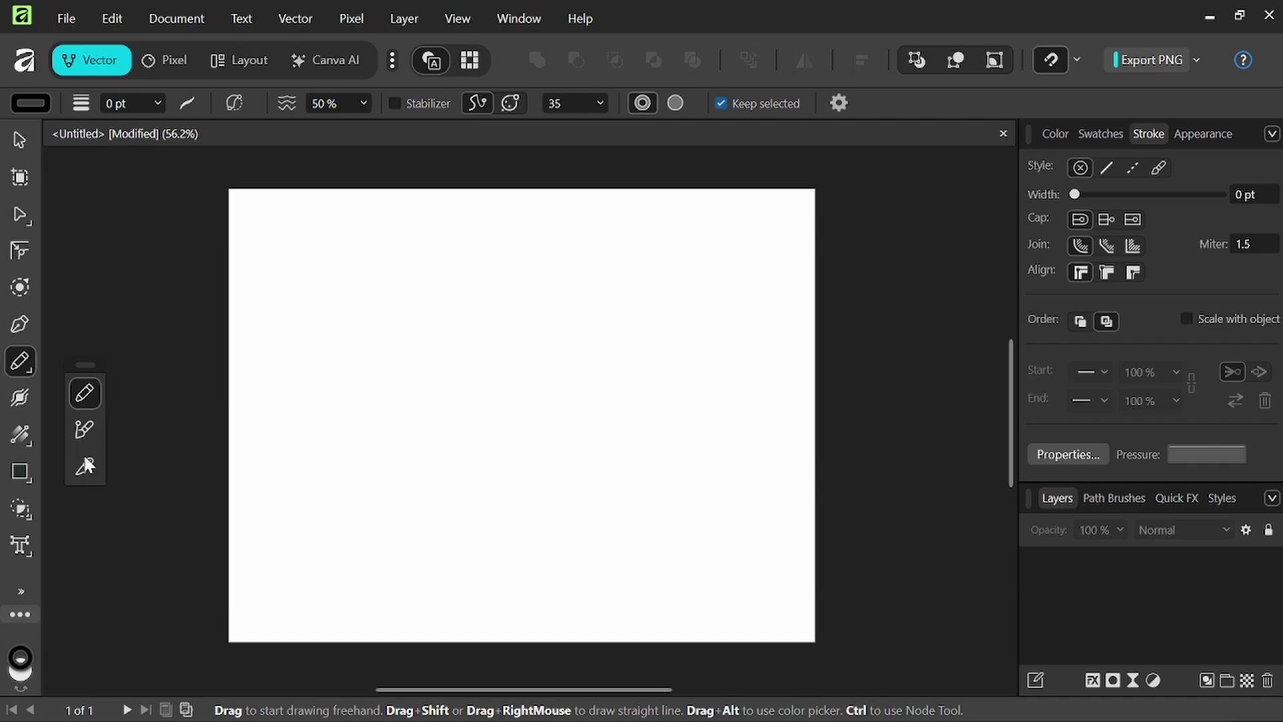
{"action": "left_click", "coordinate": [21, 397]}
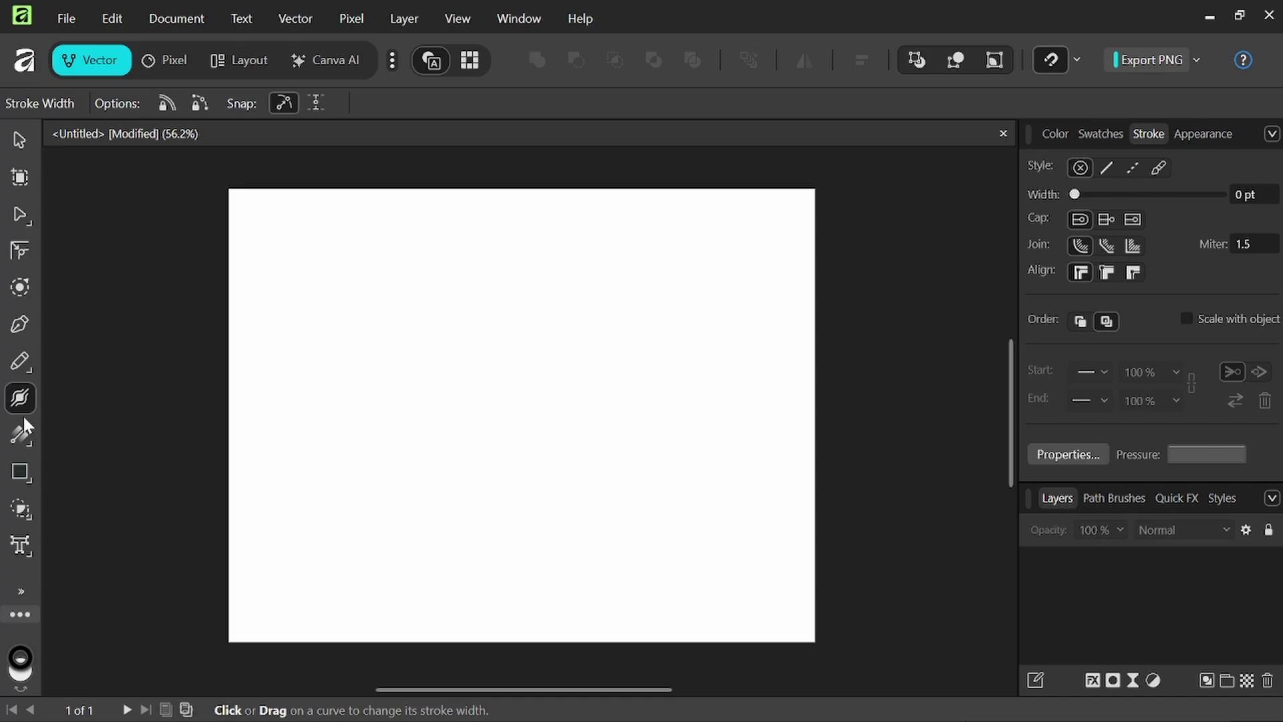
{"action": "left_click", "coordinate": [20, 435]}
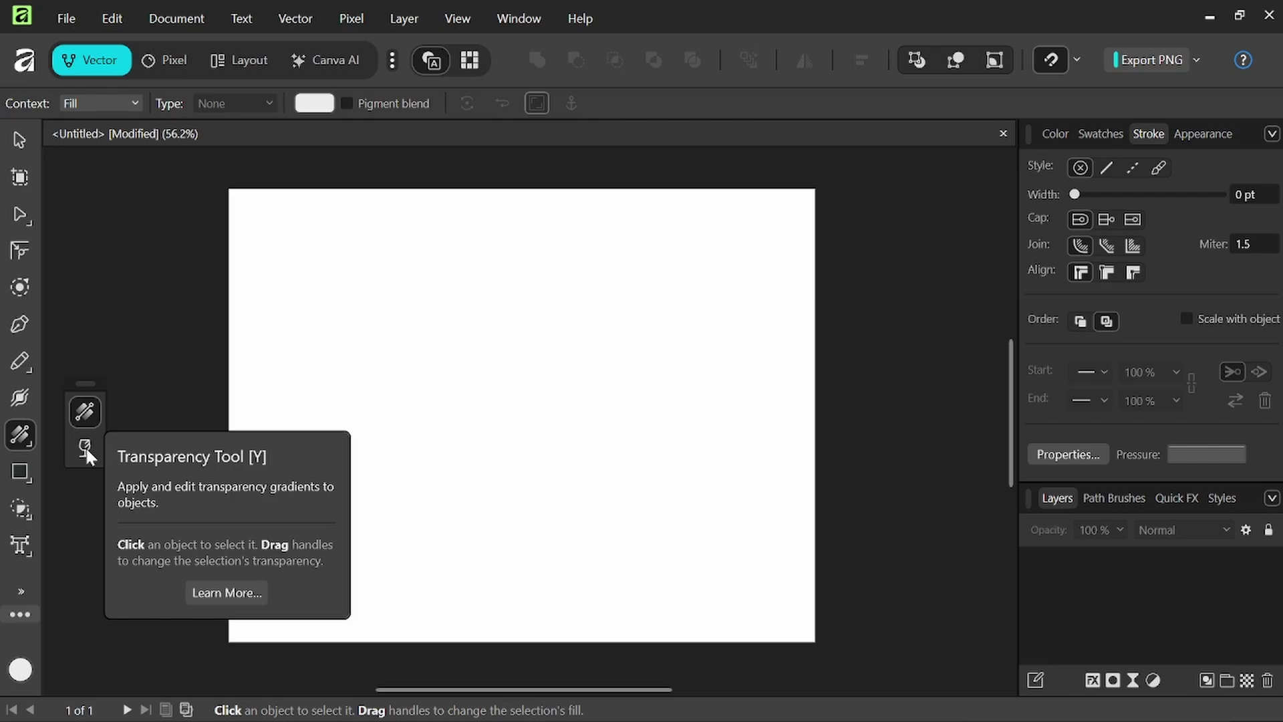
Step: Select the Rectangle and Shape Builder tools and reveal the overflow tools like Place, Measure and Zoom
{"action": "left_click", "coordinate": [19, 470]}
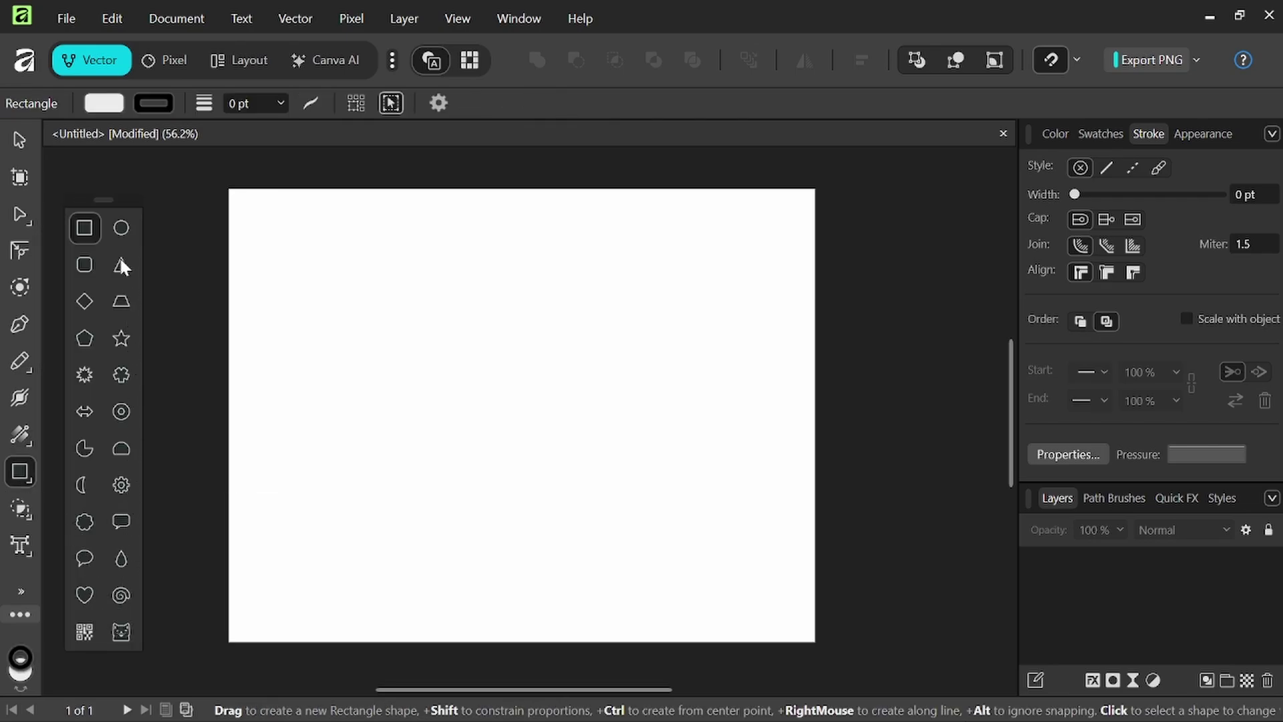
{"action": "left_click", "coordinate": [25, 509]}
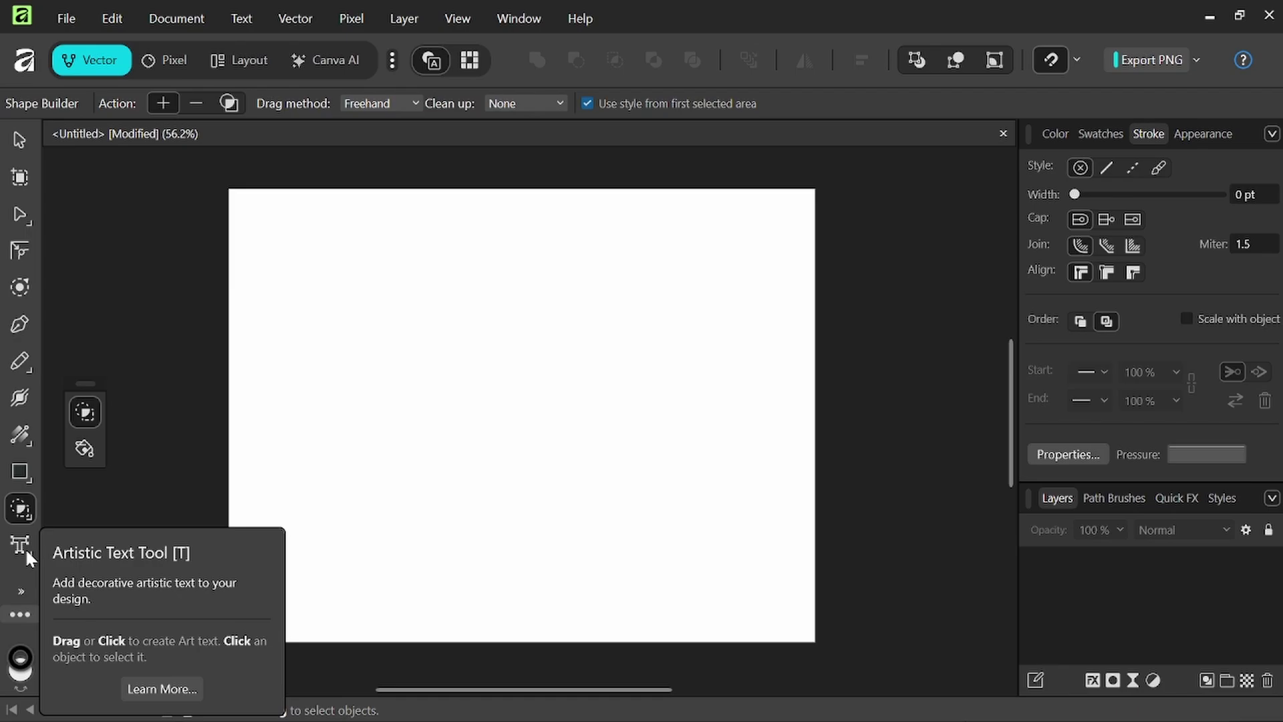
{"action": "left_click", "coordinate": [19, 587]}
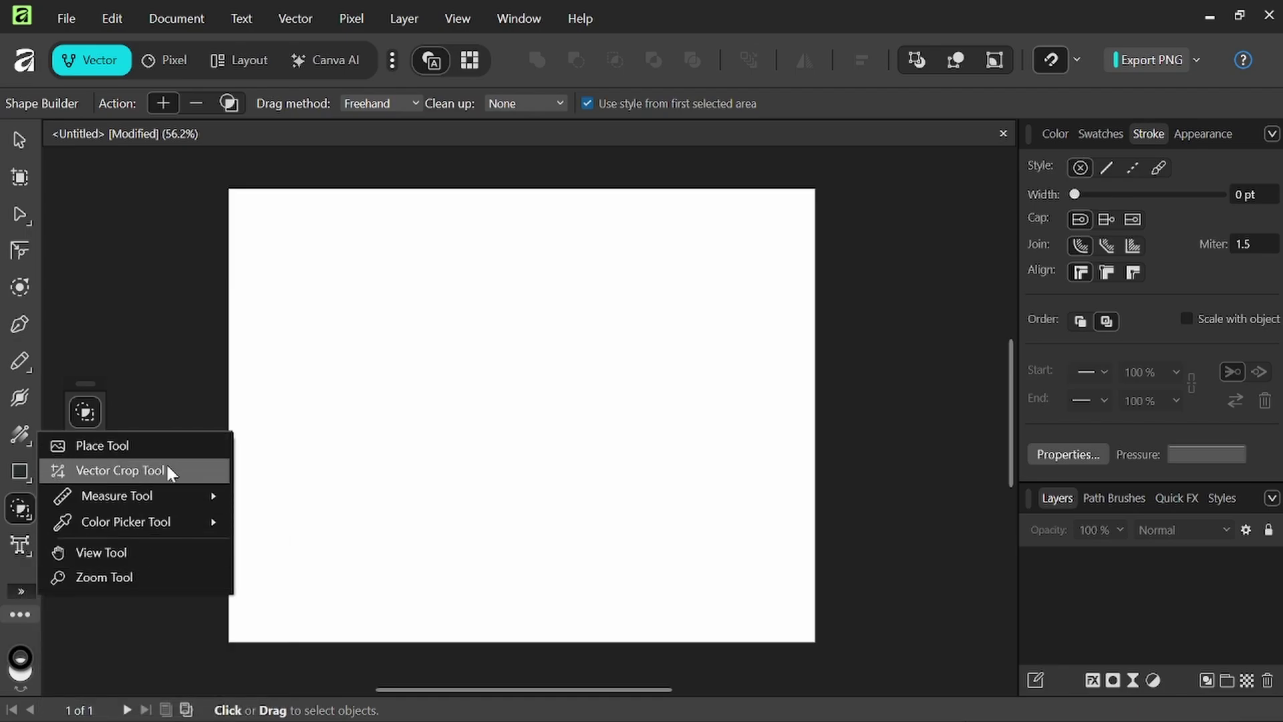
Step: In the Pixel studio, select the Paint Brush Tool, then the Erase Brush Tool
{"action": "left_click", "coordinate": [166, 60]}
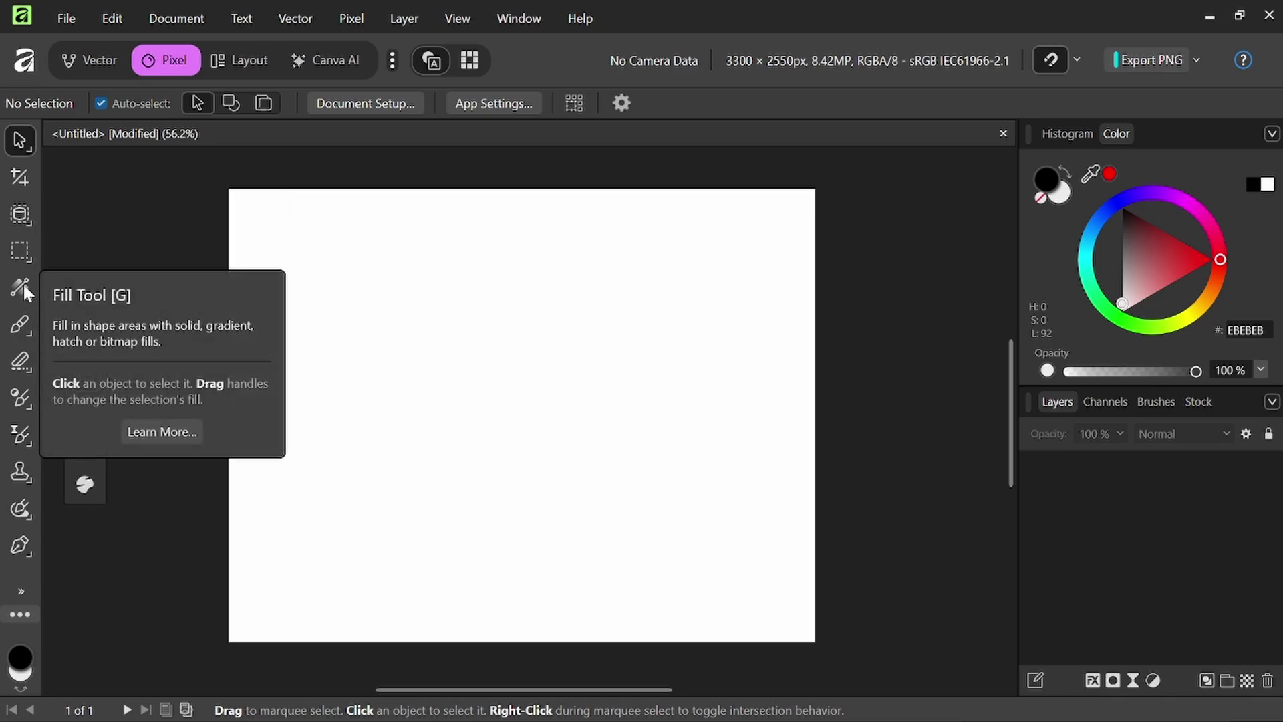
{"action": "left_click", "coordinate": [20, 328]}
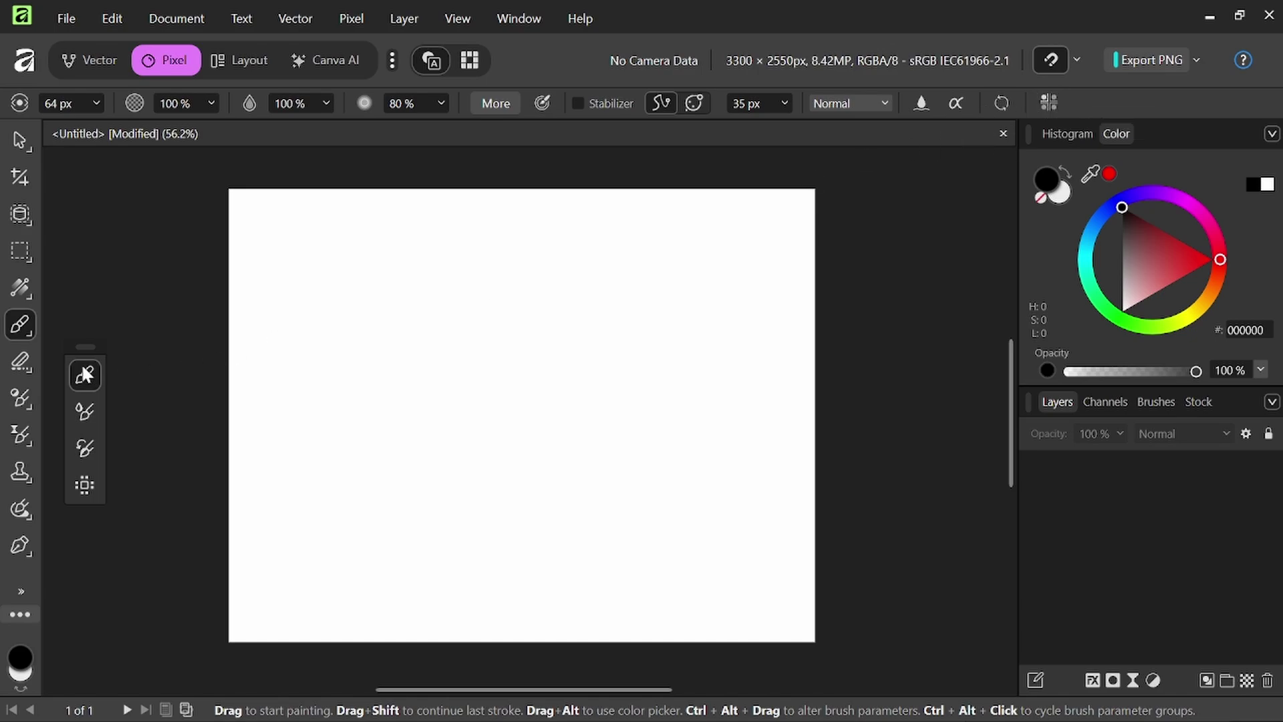
{"action": "left_click", "coordinate": [21, 360]}
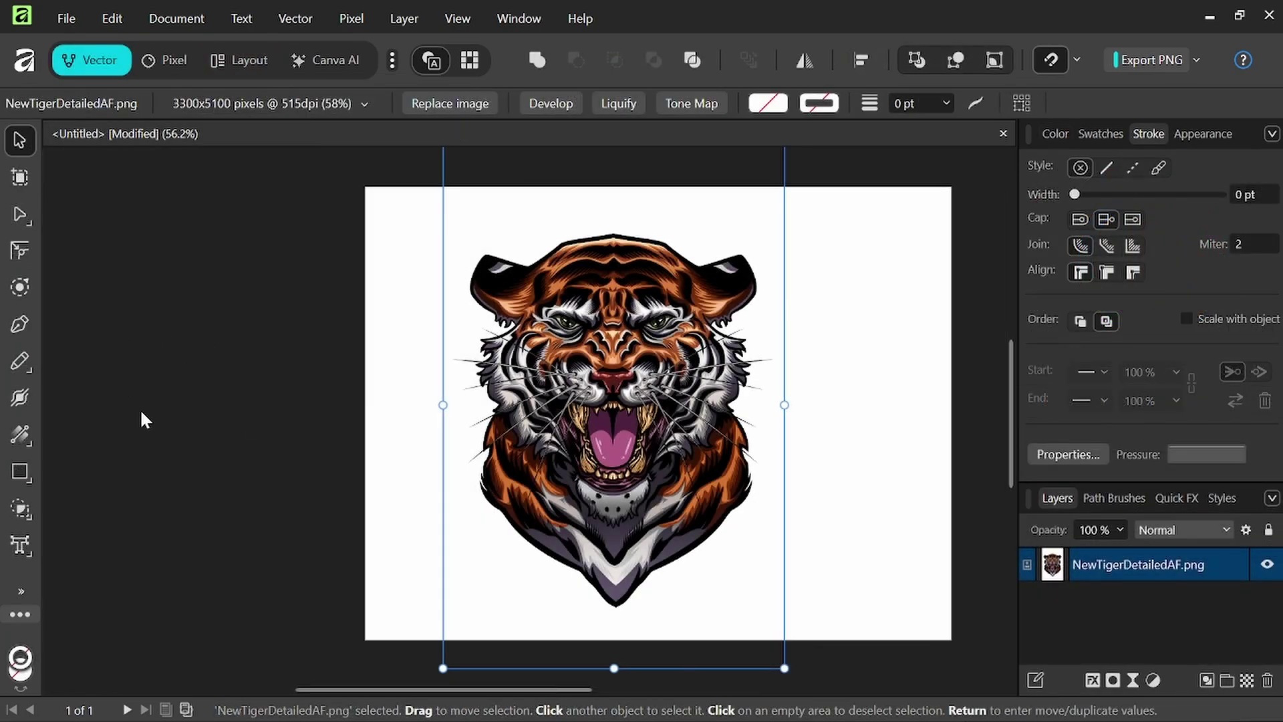
Step: Shift the placed NewTigerDetailedAF.png tiger slightly right and down on the page
{"action": "left_click_drag", "start_coordinate": [614, 390], "coordinate": [639, 399]}
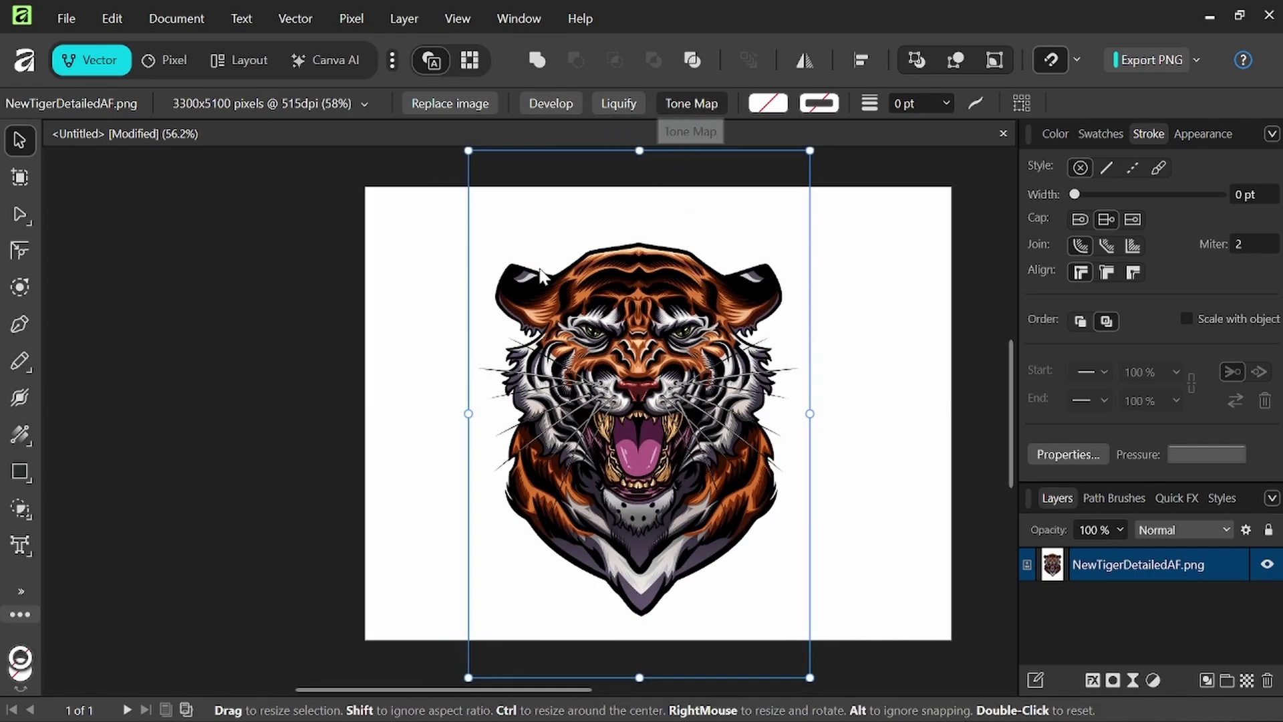
{"action": "scroll", "coordinate": [534, 275], "scroll_direction": "left", "scroll_amount": 5}
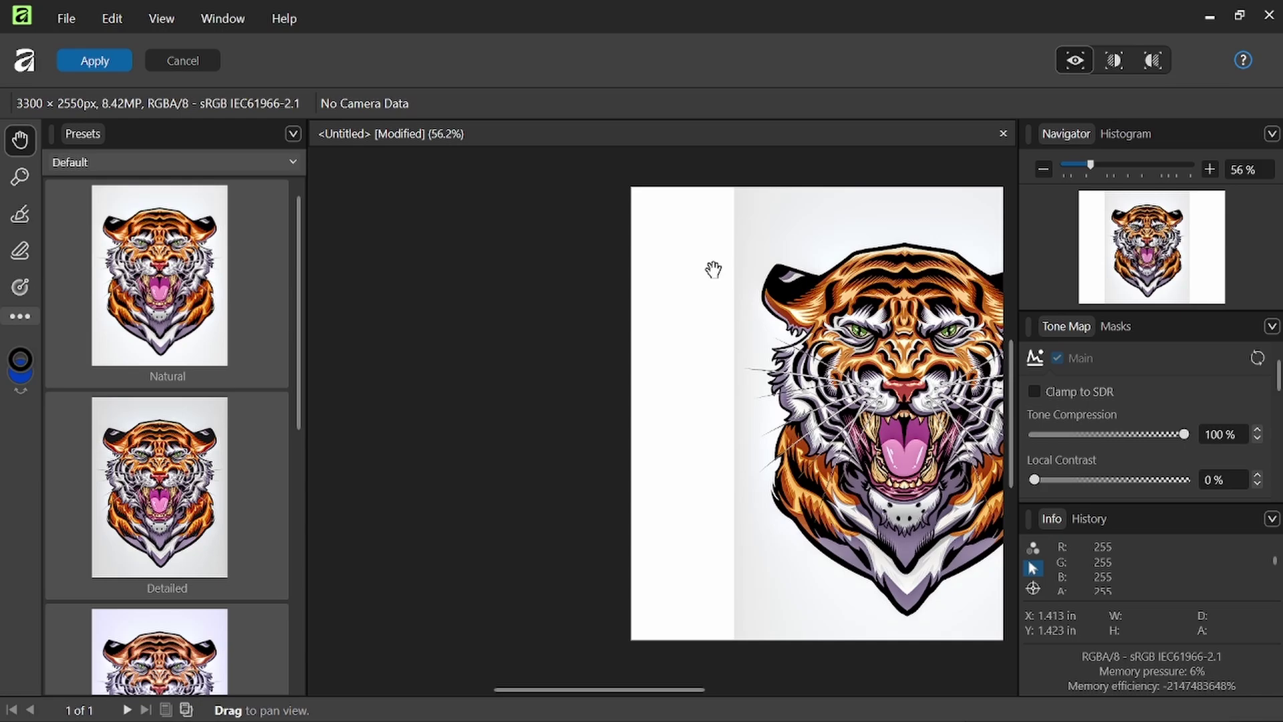
Step: Apply the Detailed tone-map preset with tone compression 95% and local contrast 65%
{"action": "left_click", "coordinate": [187, 491]}
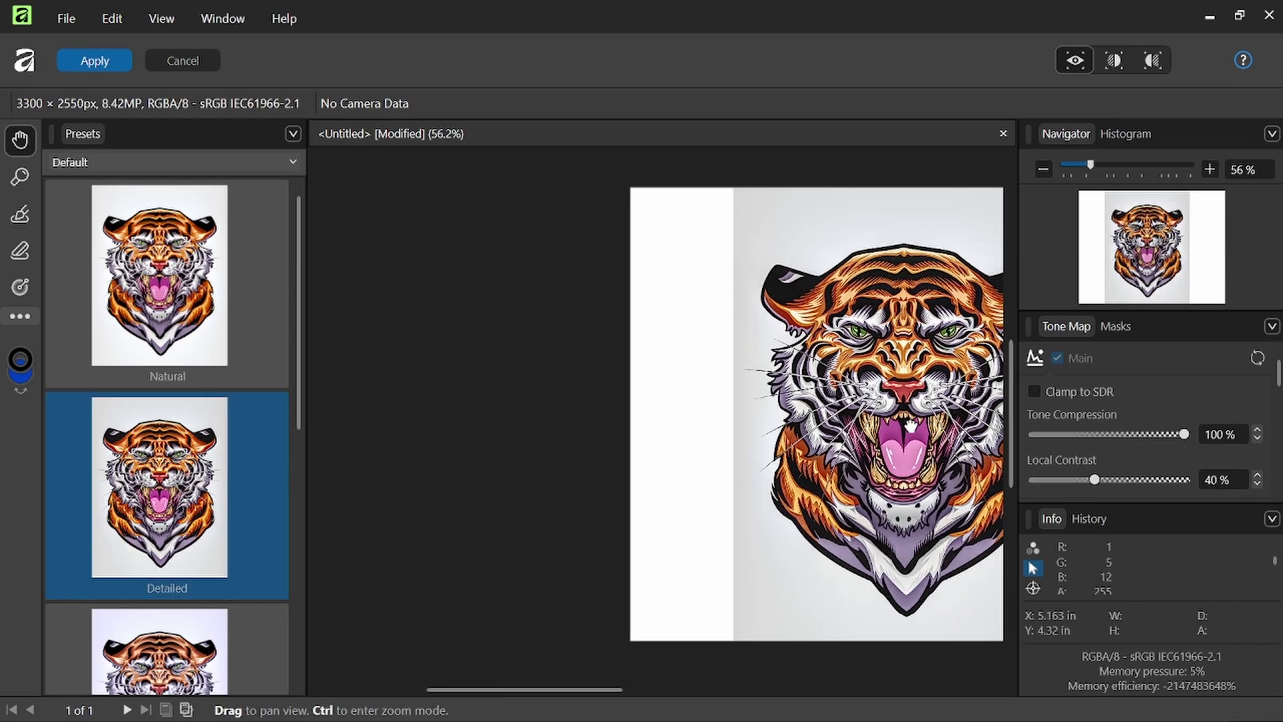
{"action": "scroll", "coordinate": [807, 347], "scroll_direction": "up", "scroll_amount": 3}
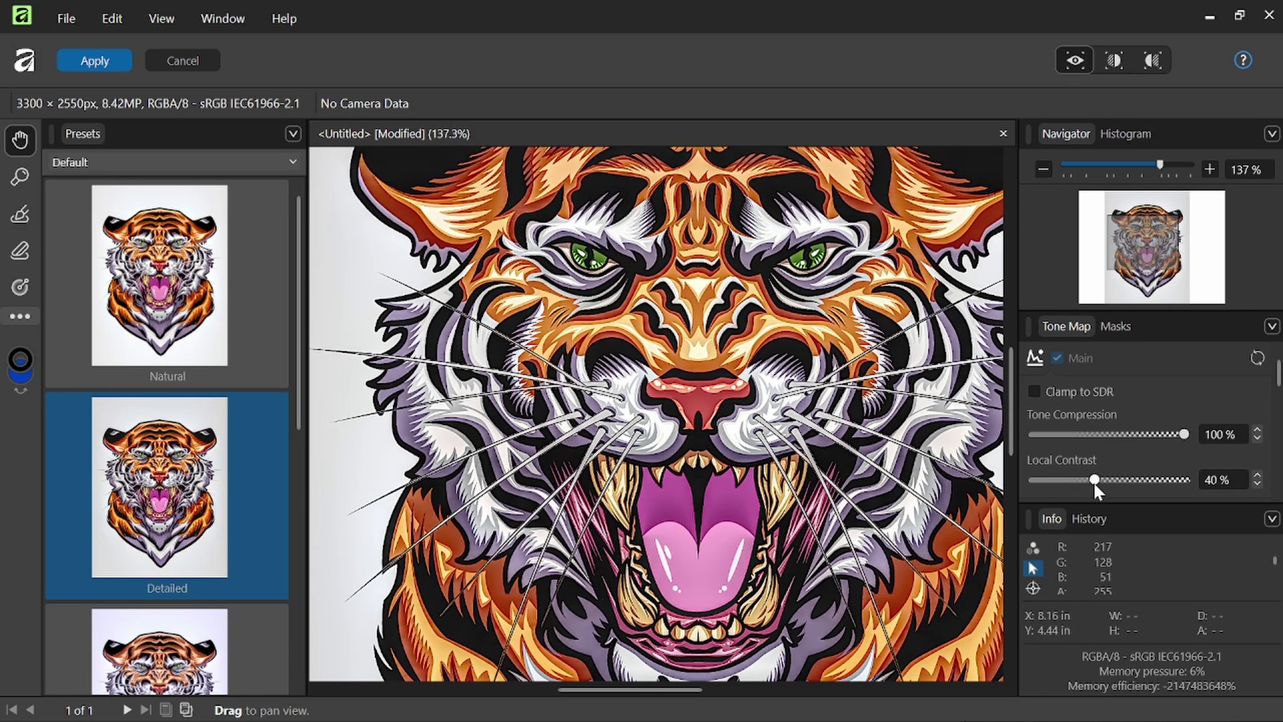
{"action": "left_click_drag", "start_coordinate": [1096, 488], "coordinate": [1124, 480]}
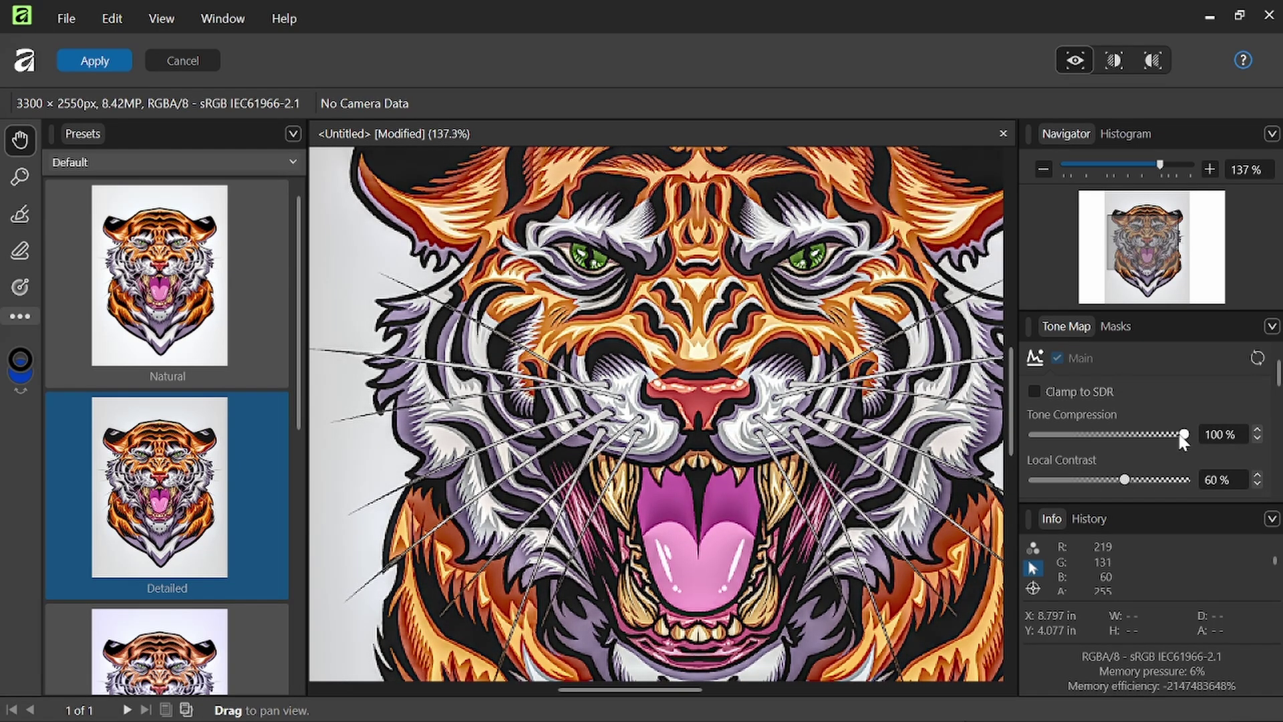
{"action": "mouse_move", "coordinate": [1183, 434]}
{"action": "left_mouse_down"}
{"action": "mouse_move", "coordinate": [1048, 436]}
{"action": "mouse_move", "coordinate": [1177, 434]}
{"action": "left_mouse_up"}
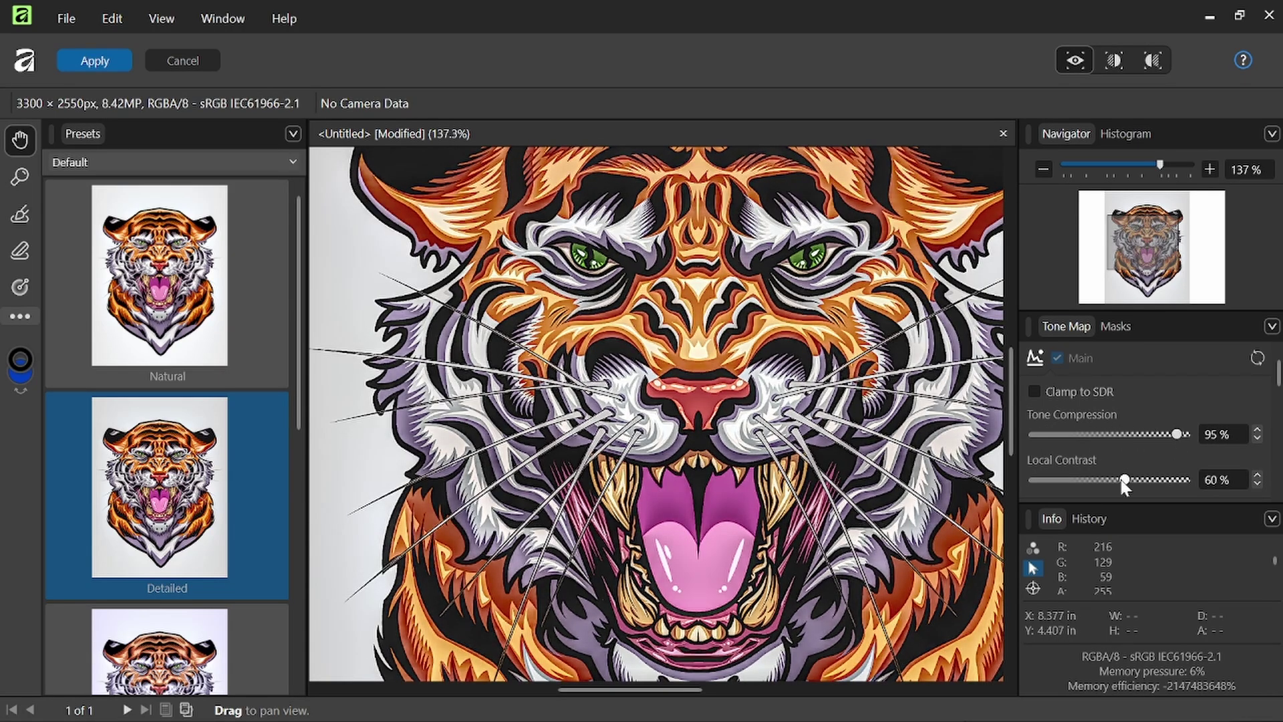
{"action": "left_click_drag", "start_coordinate": [1125, 479], "coordinate": [1072, 480]}
{"action": "left_click", "coordinate": [1132, 480]}
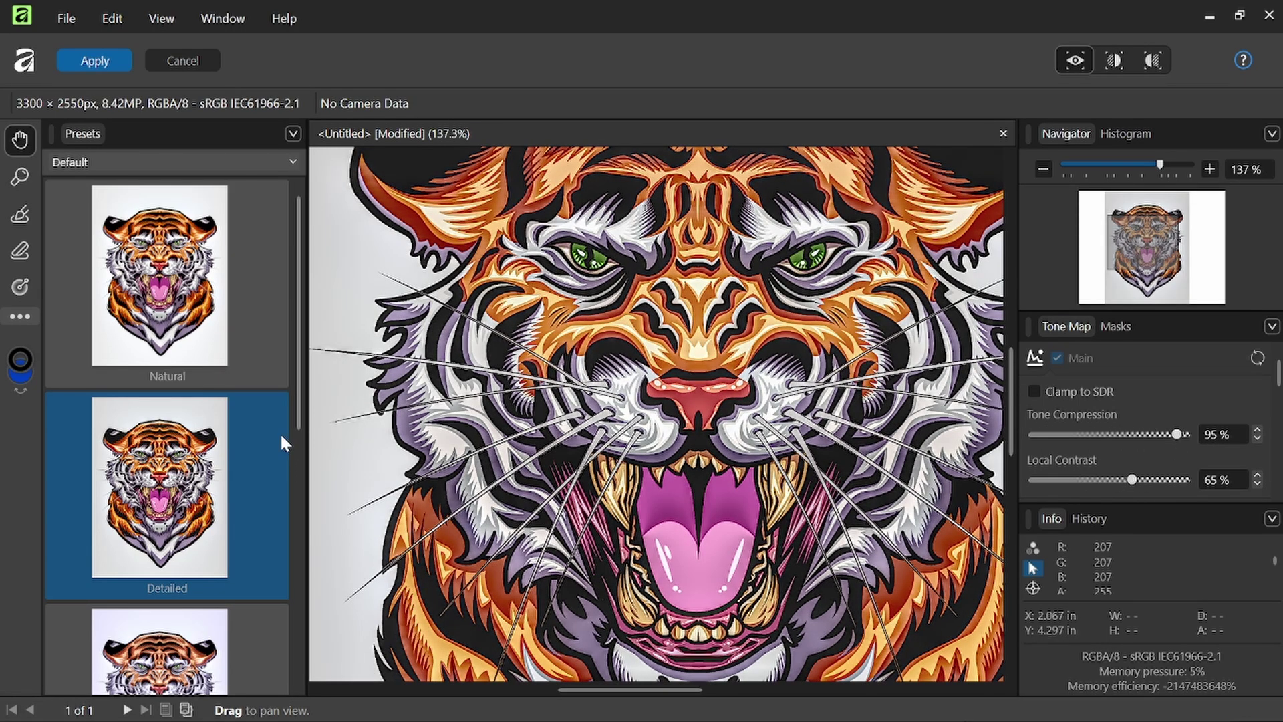
Step: Preview the Cool and High contrast black and white presets, then cancel tone mapping
{"action": "scroll", "coordinate": [200, 501], "scroll_direction": "down", "scroll_amount": 5}
{"action": "scroll", "coordinate": [187, 601], "scroll_direction": "down", "scroll_amount": 1}
{"action": "left_click", "coordinate": [190, 441]}
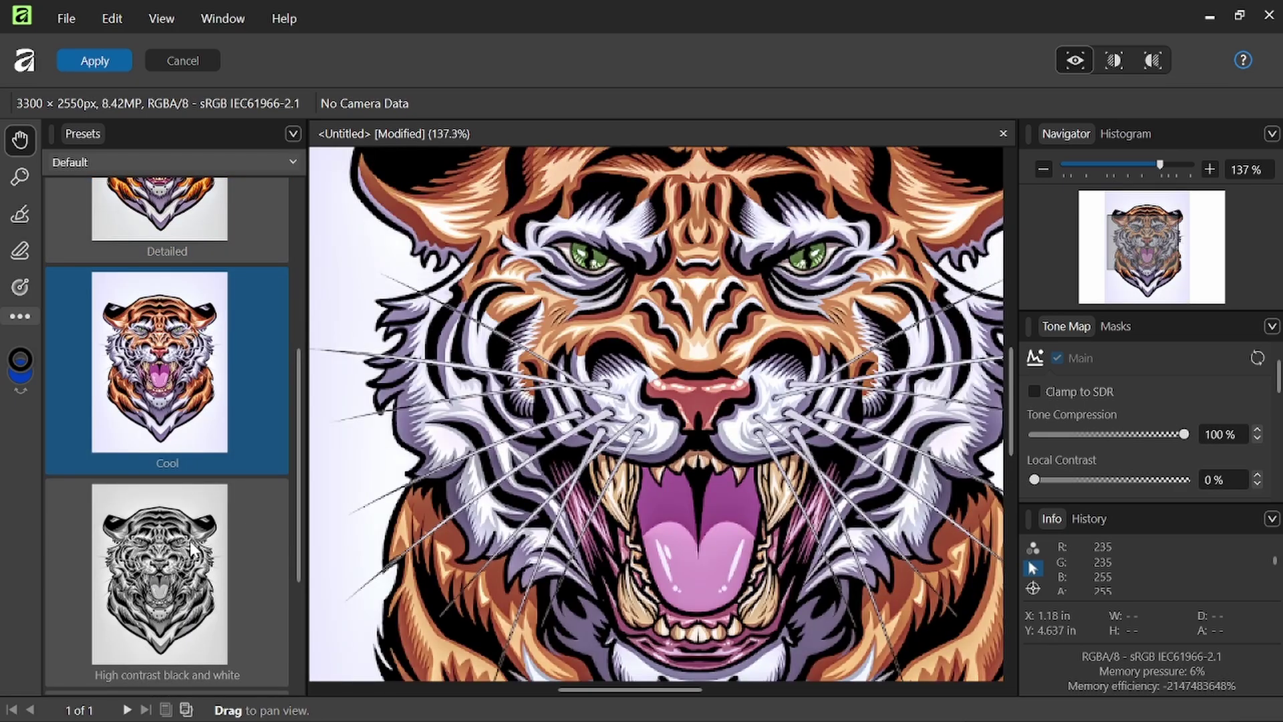
{"action": "left_click", "coordinate": [194, 548]}
{"action": "scroll", "coordinate": [744, 394], "scroll_direction": "down", "scroll_amount": 2}
{"action": "scroll", "coordinate": [744, 394], "scroll_direction": "down", "scroll_amount": 3}
{"action": "scroll", "coordinate": [749, 414], "scroll_direction": "up", "scroll_amount": 3}
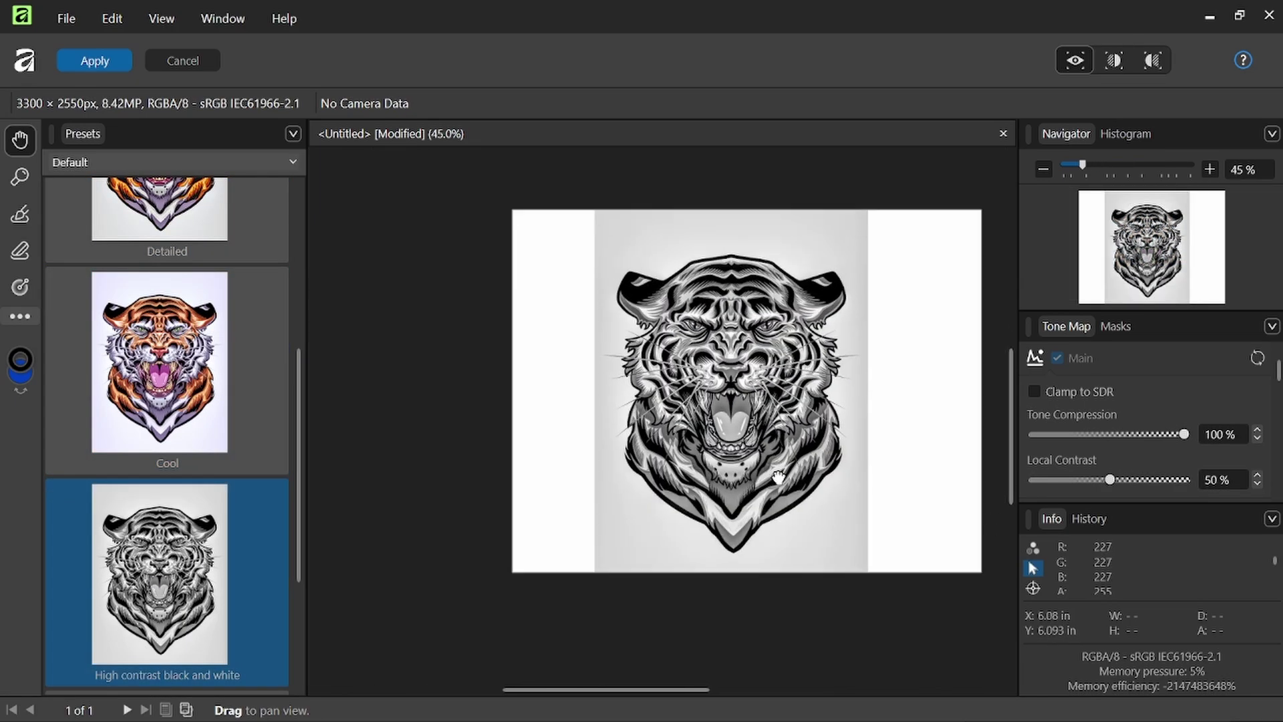
{"action": "scroll", "coordinate": [754, 429], "scroll_direction": "down", "scroll_amount": 1}
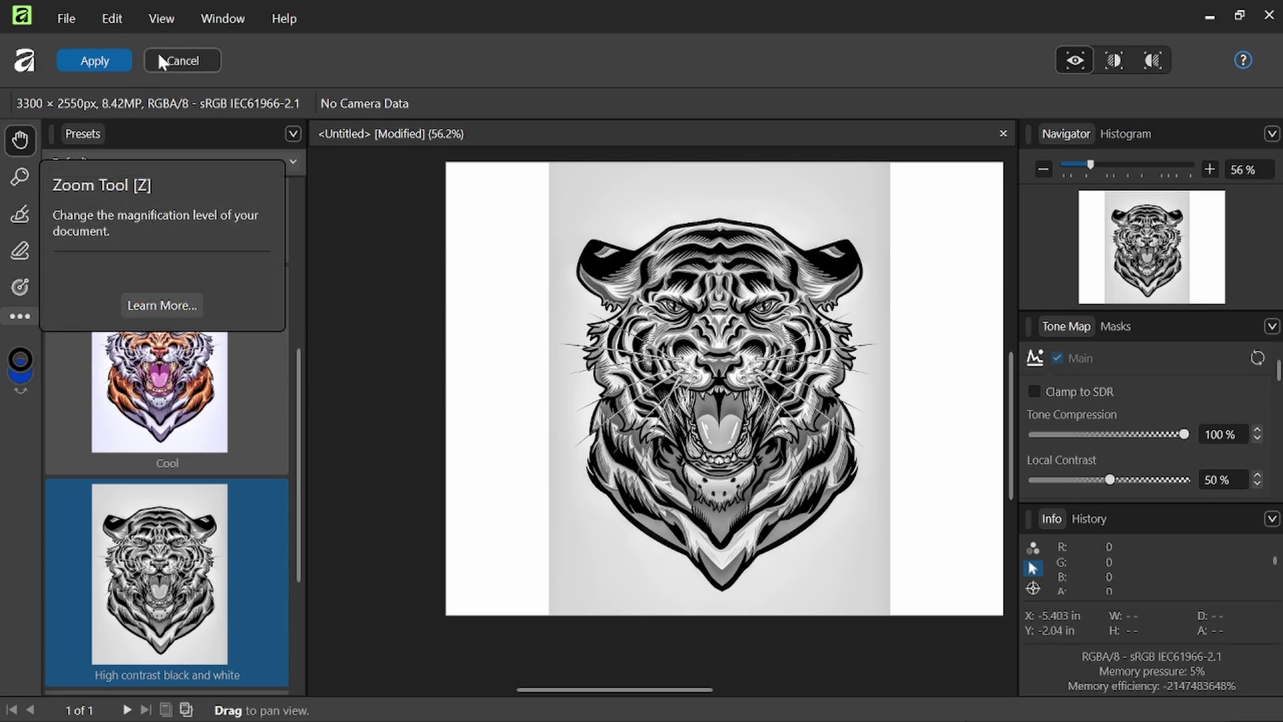
{"action": "left_click", "coordinate": [175, 60]}
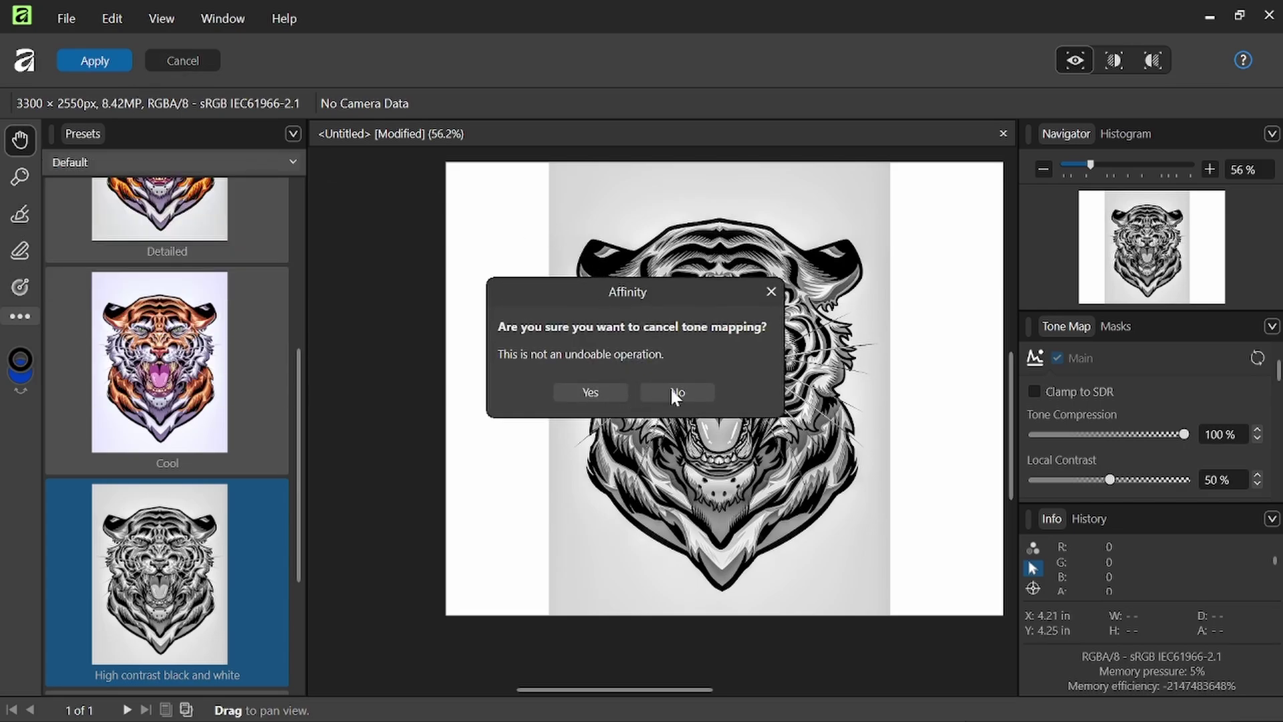
Step: Confirm discarding the tone mapping and open the tiger in the Liquify workspace
{"action": "left_click", "coordinate": [608, 391]}
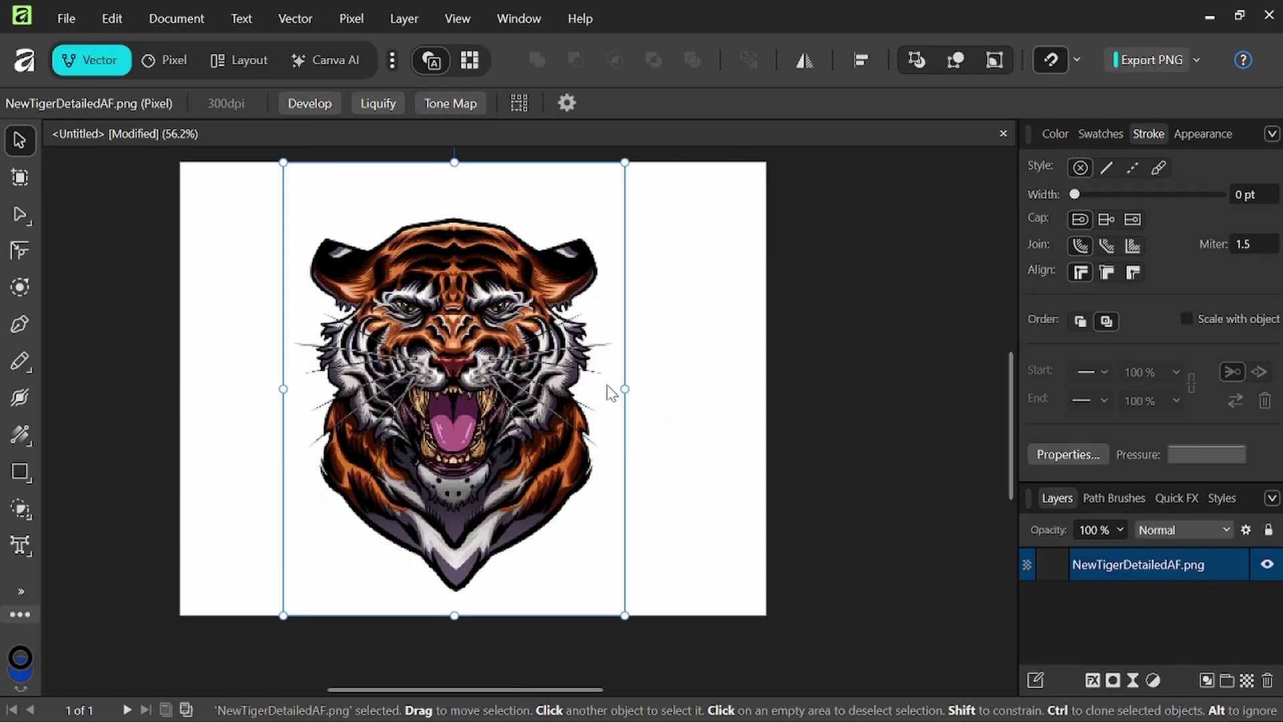
{"action": "left_click_drag", "start_coordinate": [465, 161], "coordinate": [551, 165]}
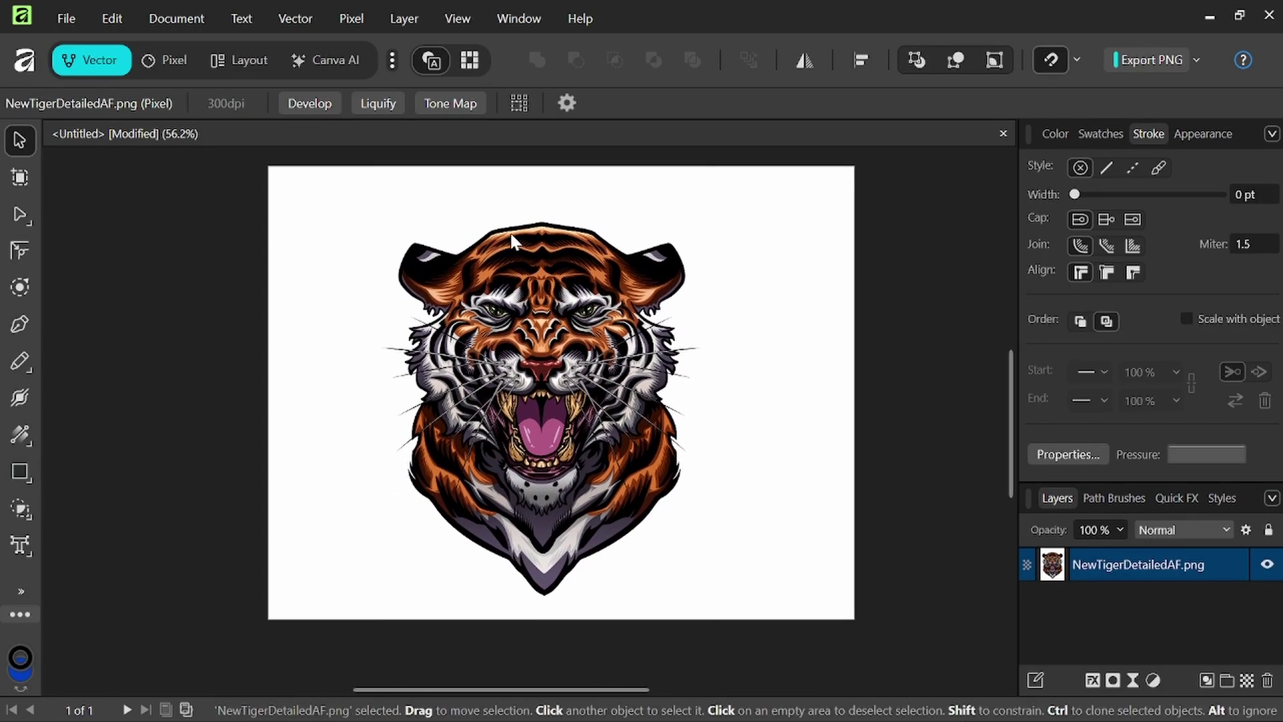
{"action": "left_click", "coordinate": [375, 104]}
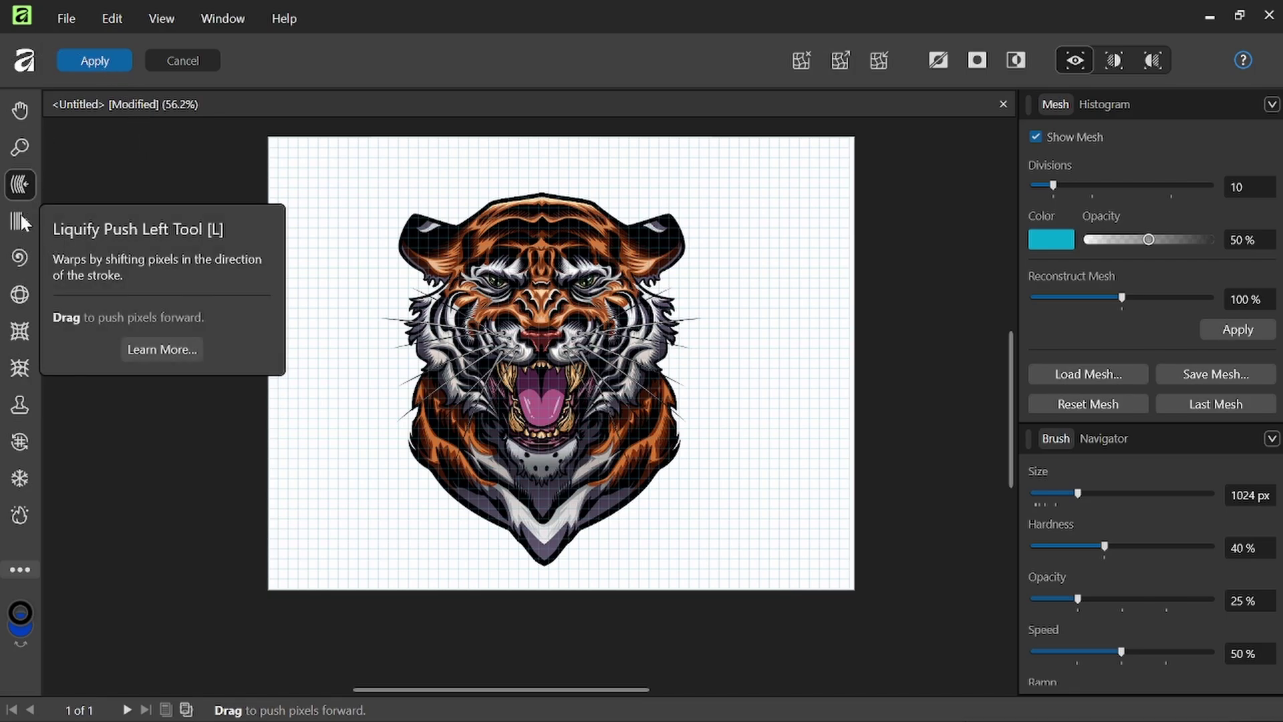
Step: Use Push Forward to warp the tiger's right side, left-side fur, chin and head top
{"action": "left_click", "coordinate": [20, 185]}
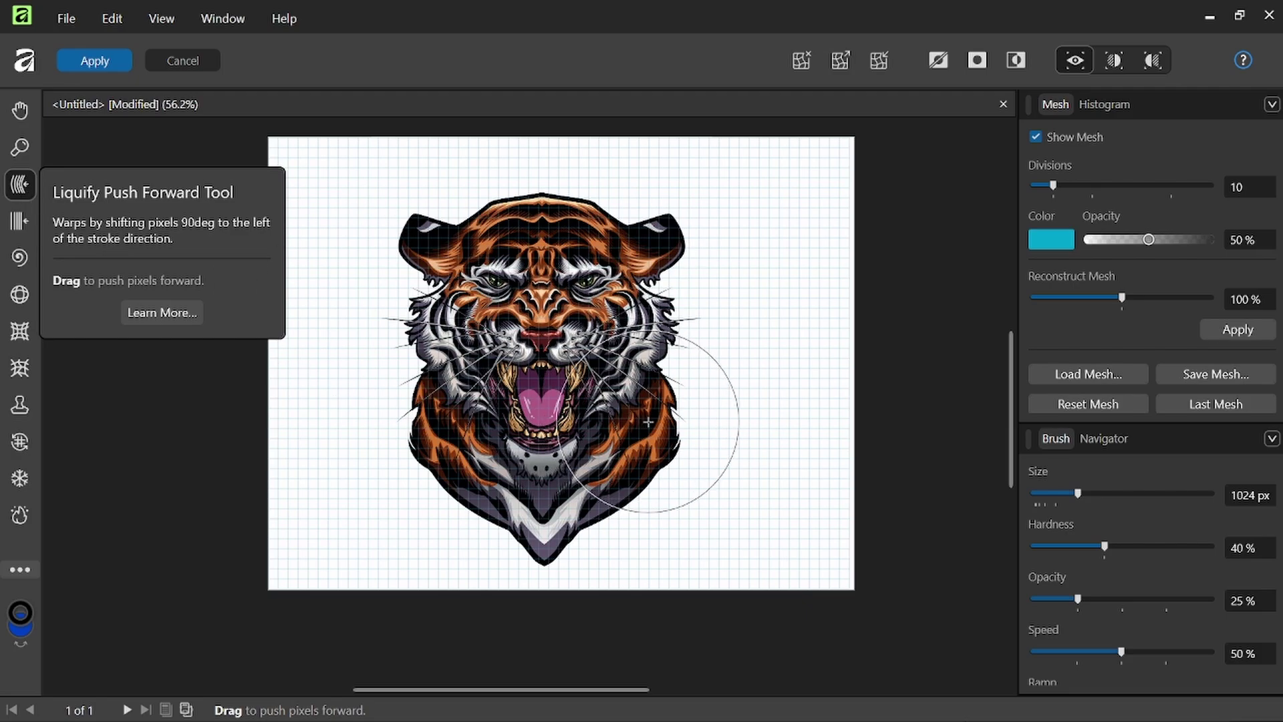
{"action": "left_click_drag", "start_coordinate": [678, 427], "coordinate": [673, 334]}
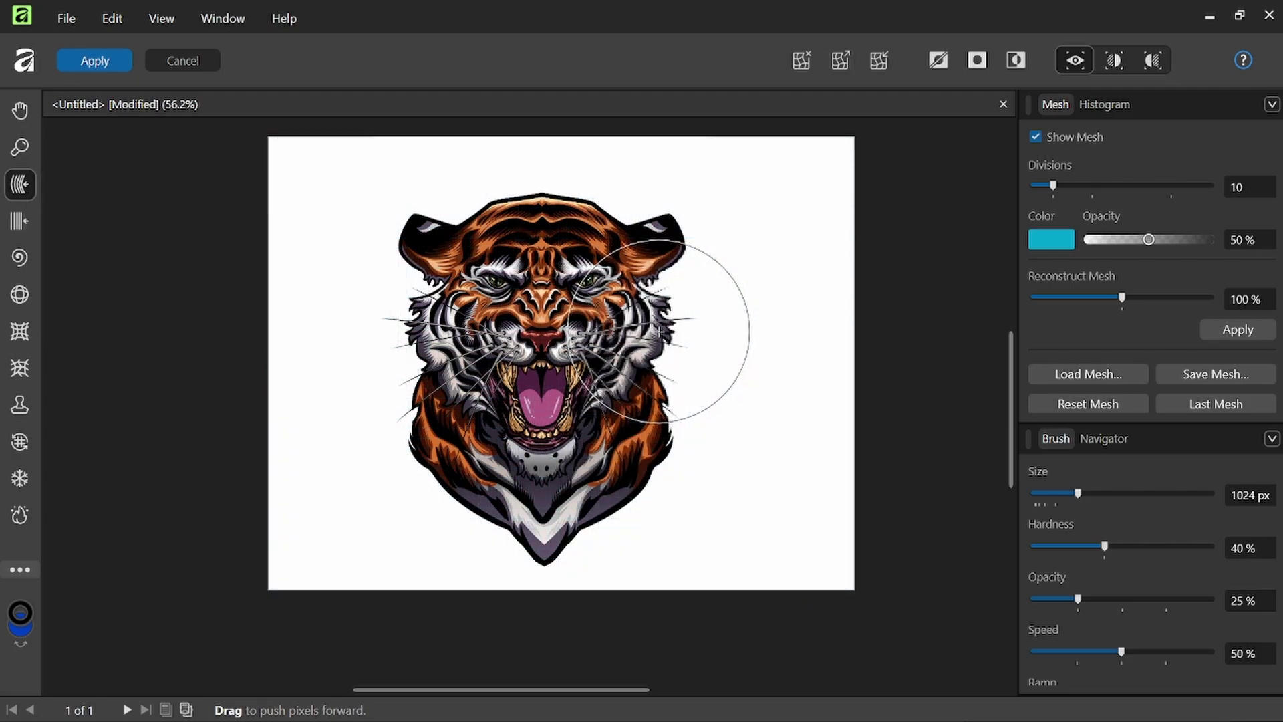
{"action": "mouse_move", "coordinate": [358, 321]}
{"action": "left_mouse_down"}
{"action": "mouse_move", "coordinate": [387, 358]}
{"action": "mouse_move", "coordinate": [400, 419]}
{"action": "mouse_move", "coordinate": [387, 407]}
{"action": "left_mouse_up"}
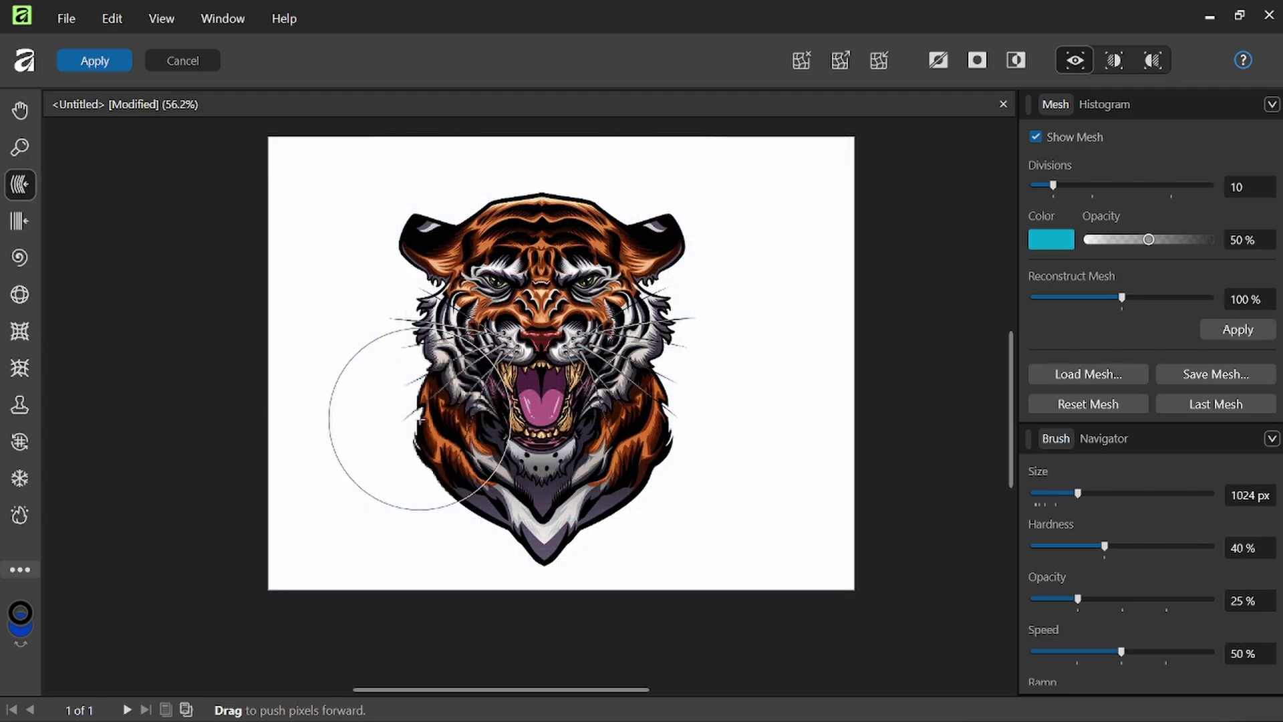
{"action": "left_click_drag", "start_coordinate": [544, 582], "coordinate": [545, 555]}
{"action": "left_click_drag", "start_coordinate": [546, 195], "coordinate": [546, 195]}
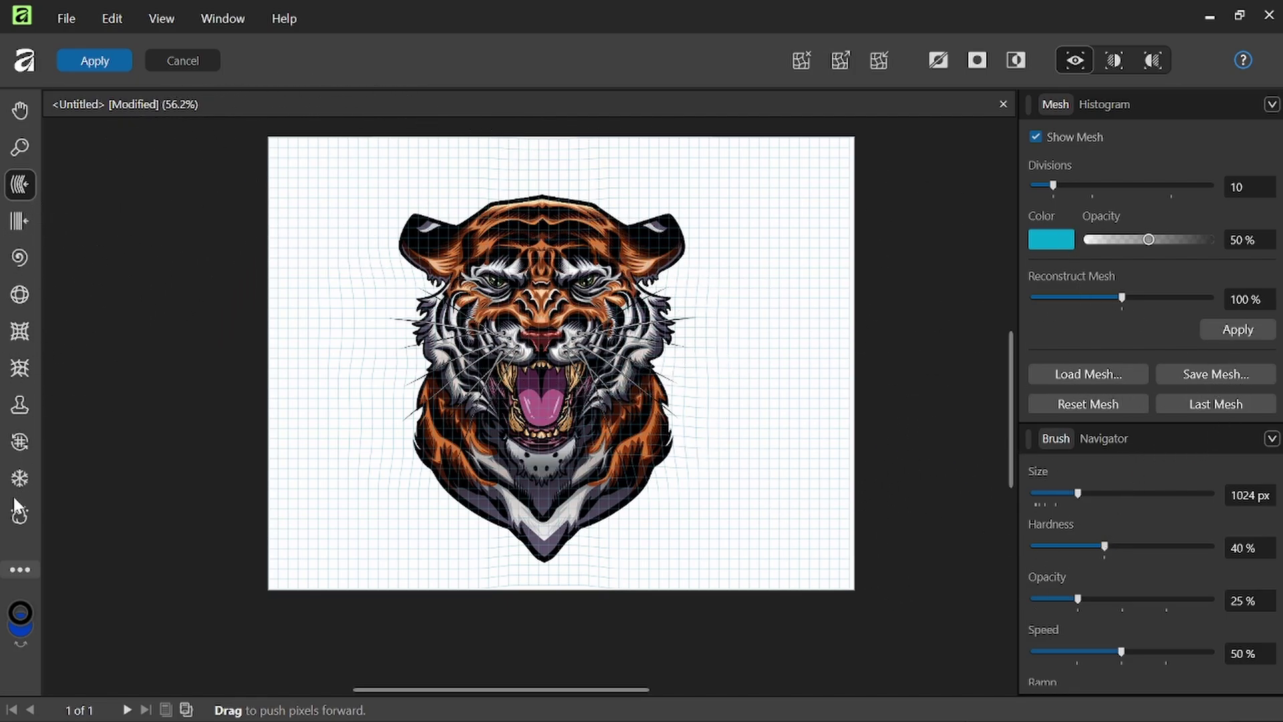
Step: Cancel Liquify, set the tiger's Fill tool Type to Mesh, and enter the Pixel persona
{"action": "left_click", "coordinate": [178, 61]}
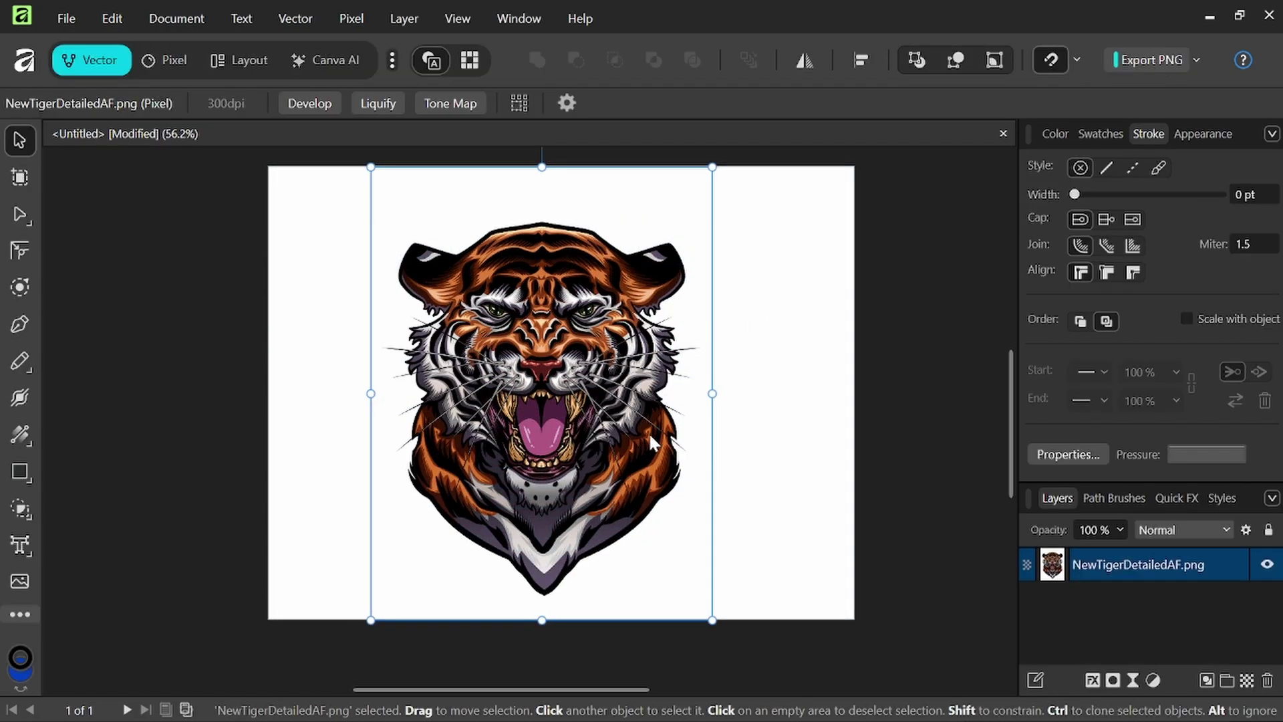
{"action": "left_click", "coordinate": [20, 438]}
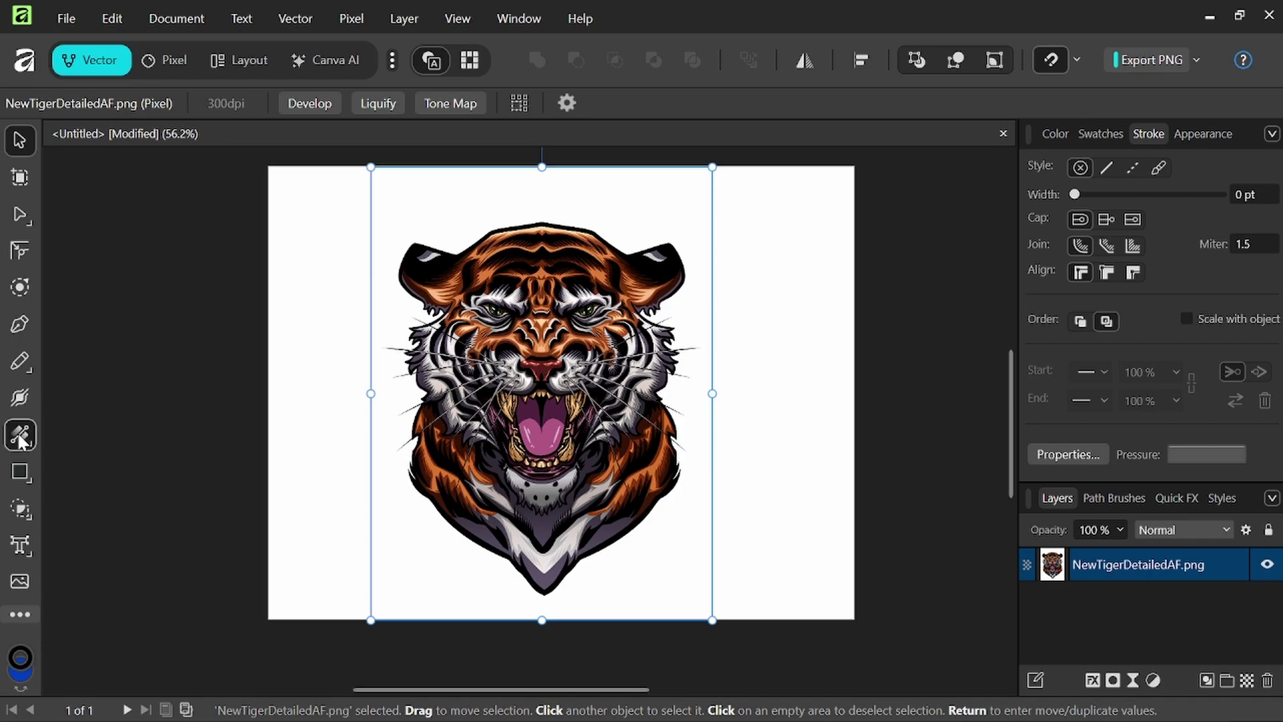
{"action": "left_click", "coordinate": [266, 105]}
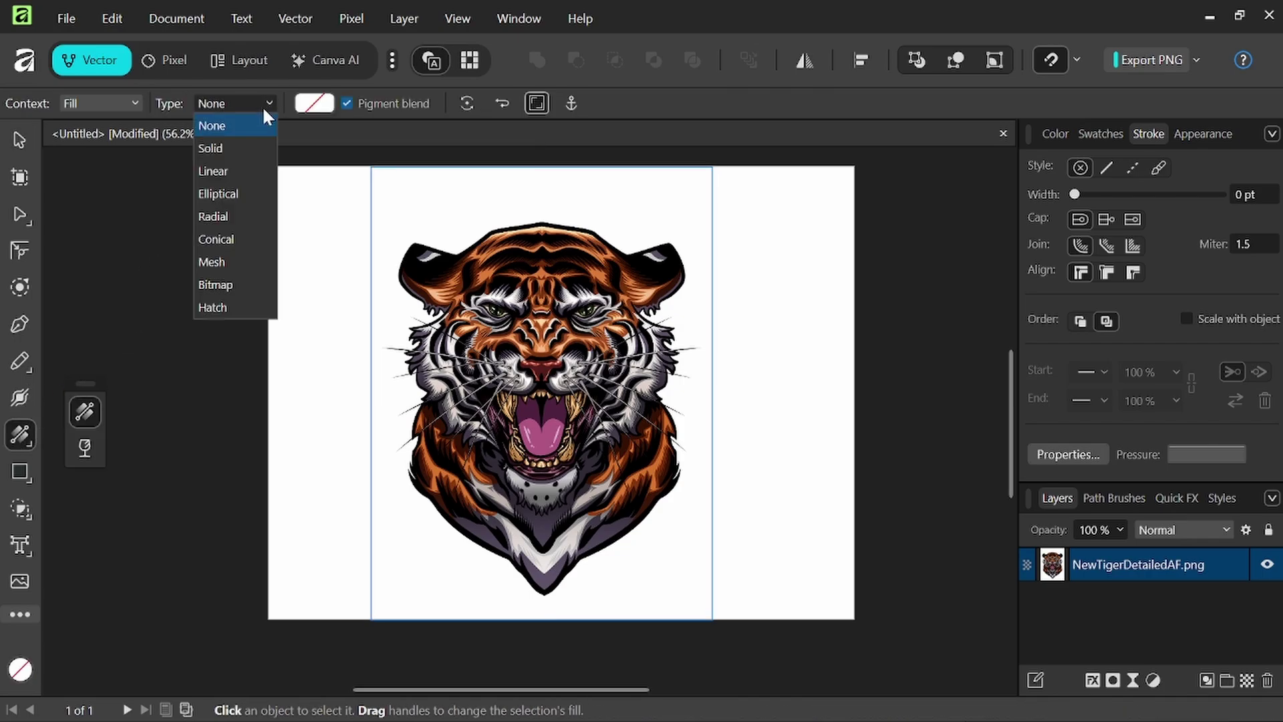
{"action": "left_click", "coordinate": [226, 263]}
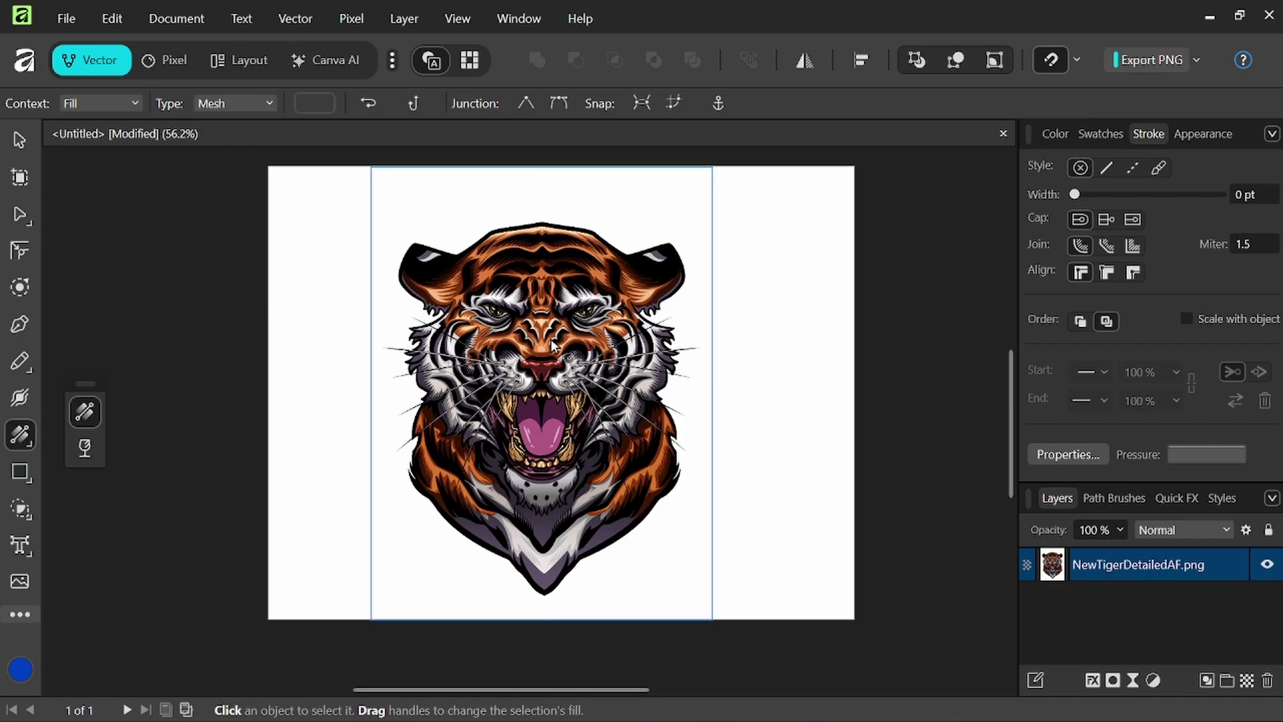
{"action": "left_click", "coordinate": [179, 59]}
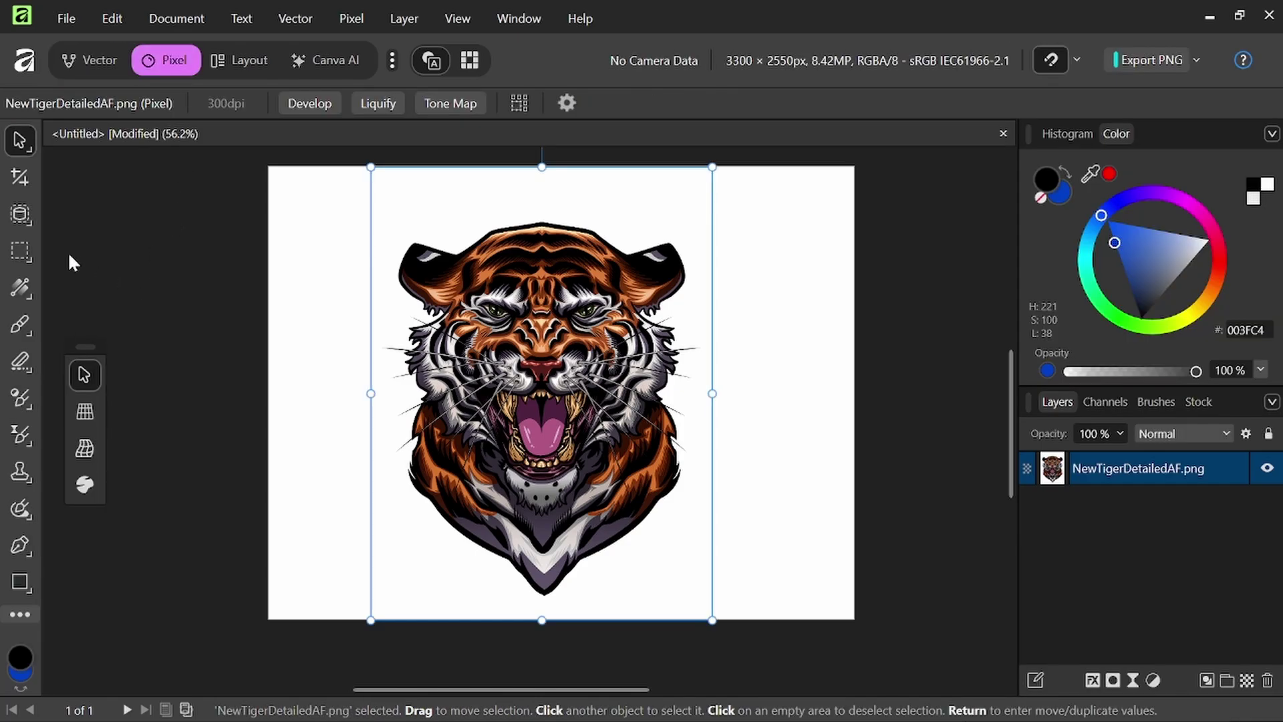
Step: In the Mask new document, pencil a line inside the mask's upper-left horn and fit the page
{"action": "left_click", "coordinate": [85, 411]}
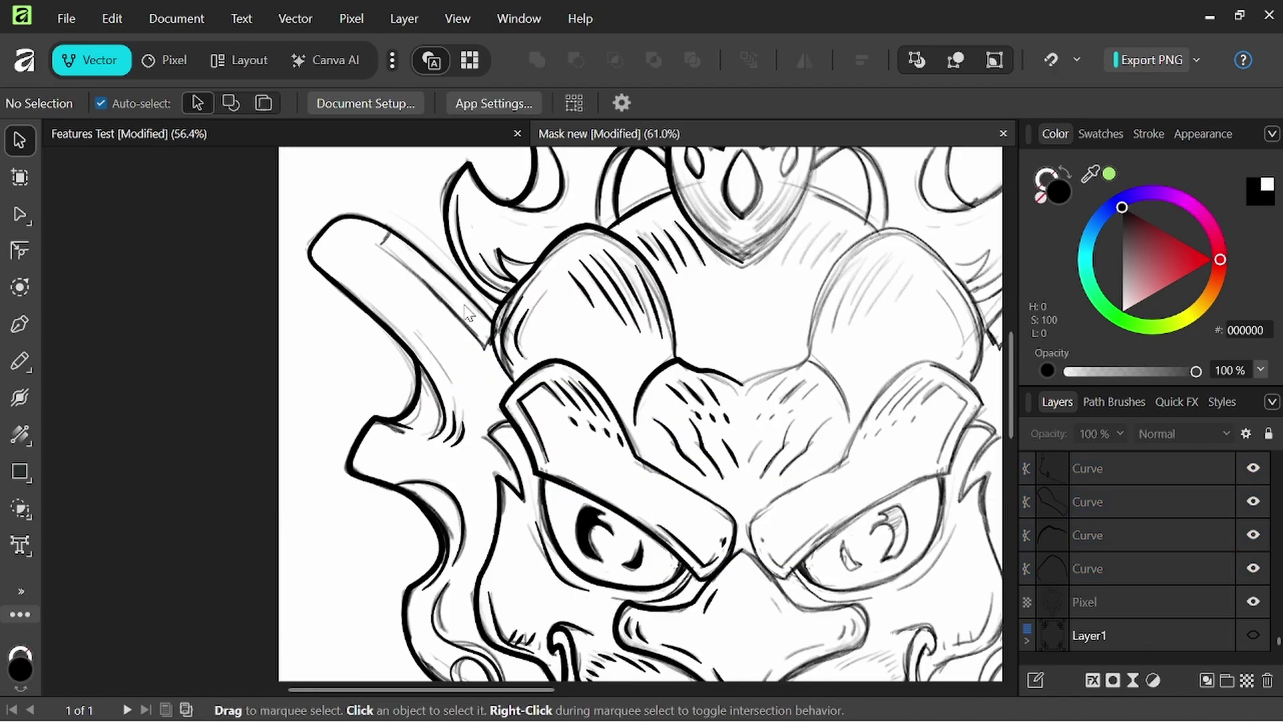
{"action": "key", "text": "n"}
{"action": "left_click_drag", "start_coordinate": [385, 235], "coordinate": [479, 325]}
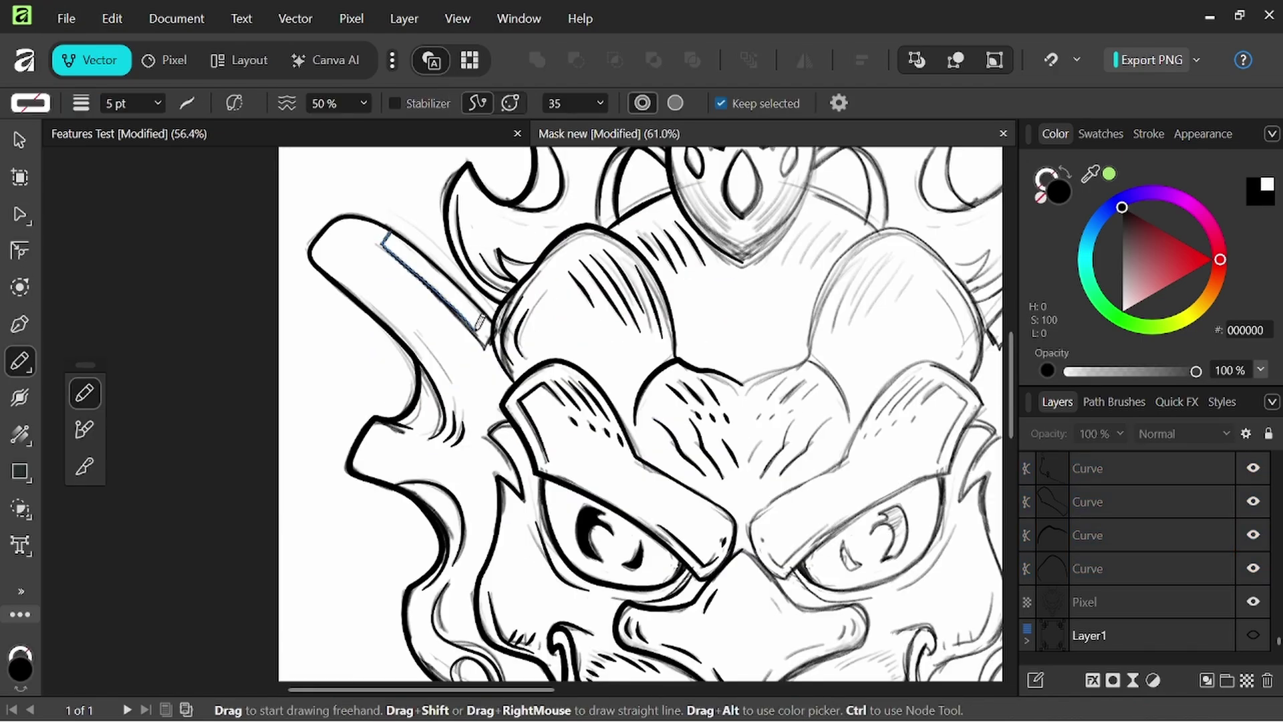
{"action": "key", "text": "ctrl+0"}
Step: Select all objects, then a single mask curve, zoom in and undo the last change
{"action": "key", "text": "v"}
{"action": "key", "text": "ctrl+a"}
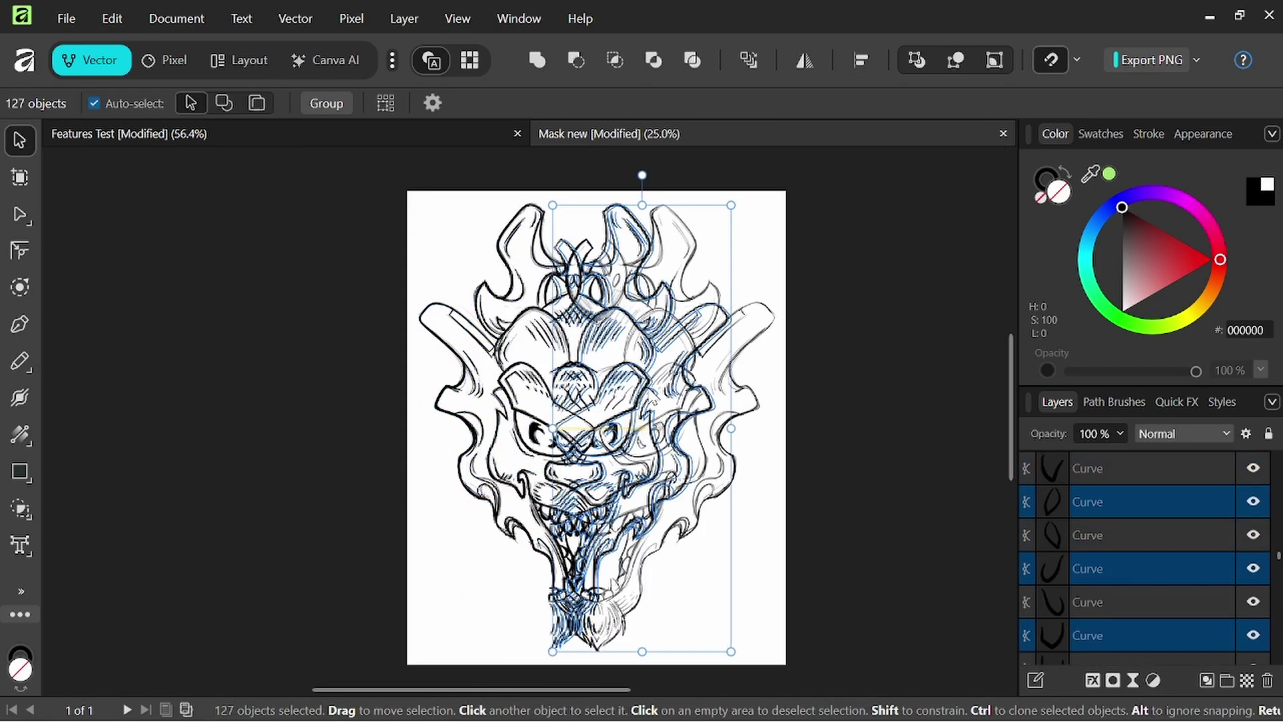
{"action": "left_click", "coordinate": [1186, 568]}
{"action": "key", "text": "n"}
{"action": "key", "text": "ctrl+plus"}
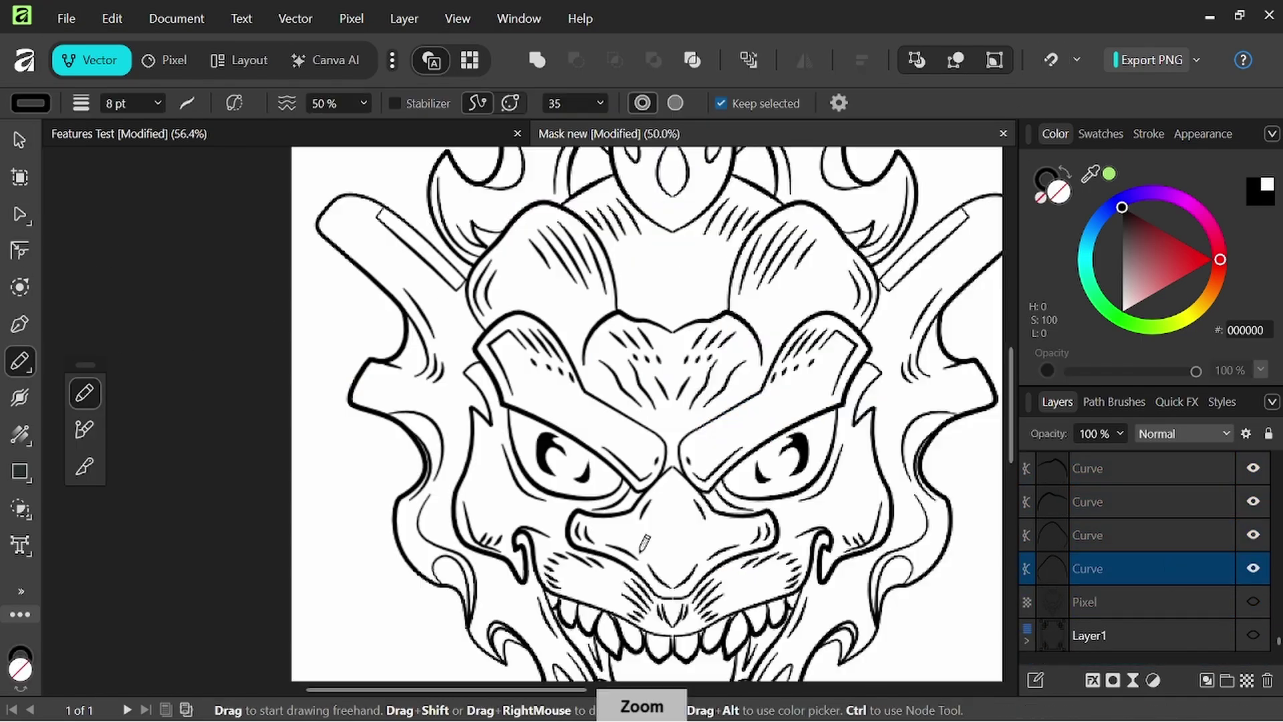
{"action": "key", "text": "ctrl+z"}
Step: Select a curve around the mask's mouth, fit the page in view and deselect
{"action": "scroll", "coordinate": [645, 542], "scroll_direction": "down", "scroll_amount": 5}
{"action": "key", "text": "v"}
{"action": "left_click", "coordinate": [561, 430]}
{"action": "key", "text": "ctrl+0"}
{"action": "key", "text": "ctrl+d"}
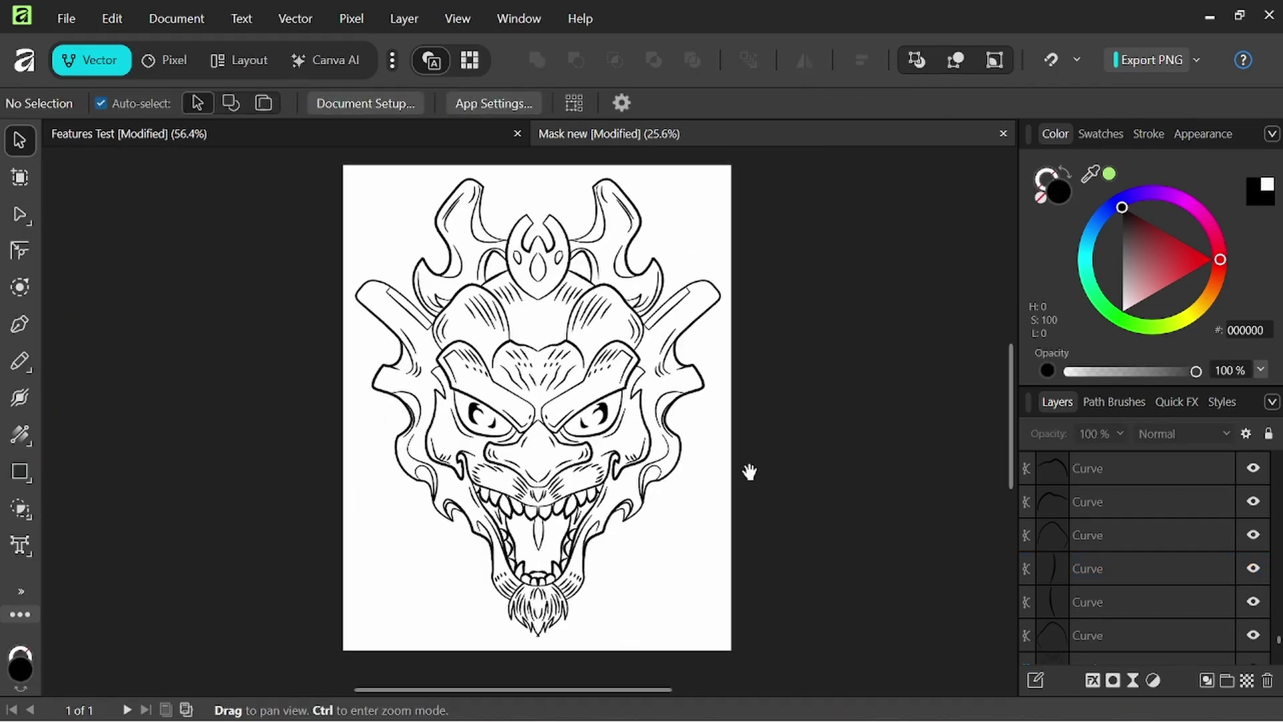